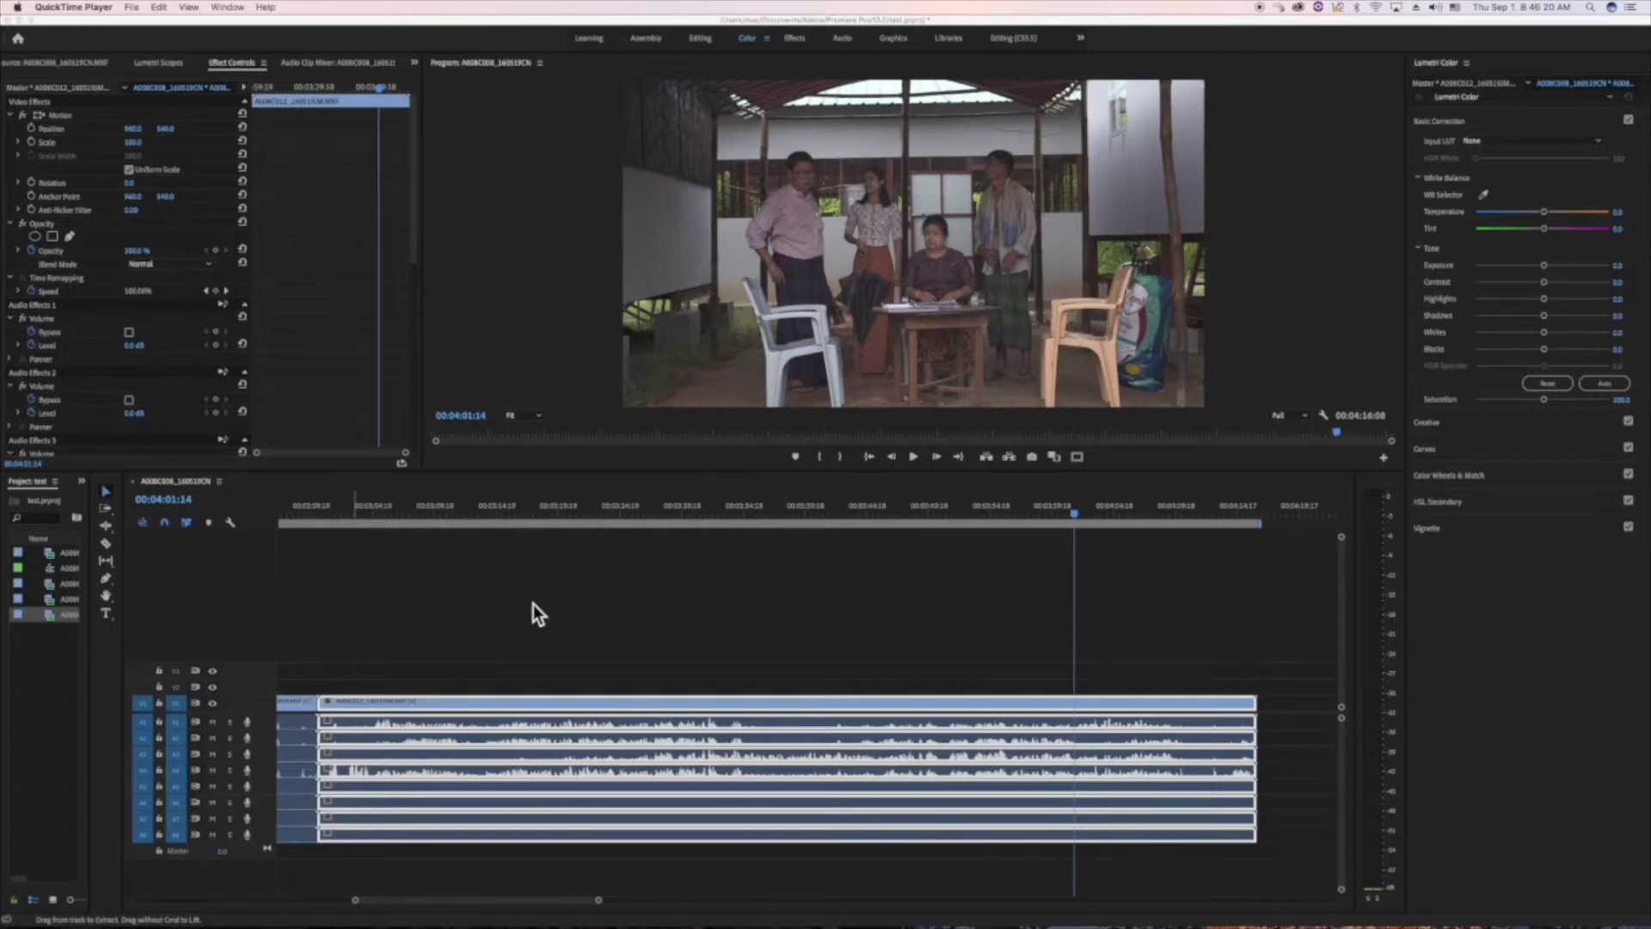
Step: Play the last clip twice with every audio track audible, from near its start and again from 00:03:04:15
{"action": "left_click", "coordinate": [337, 517]}
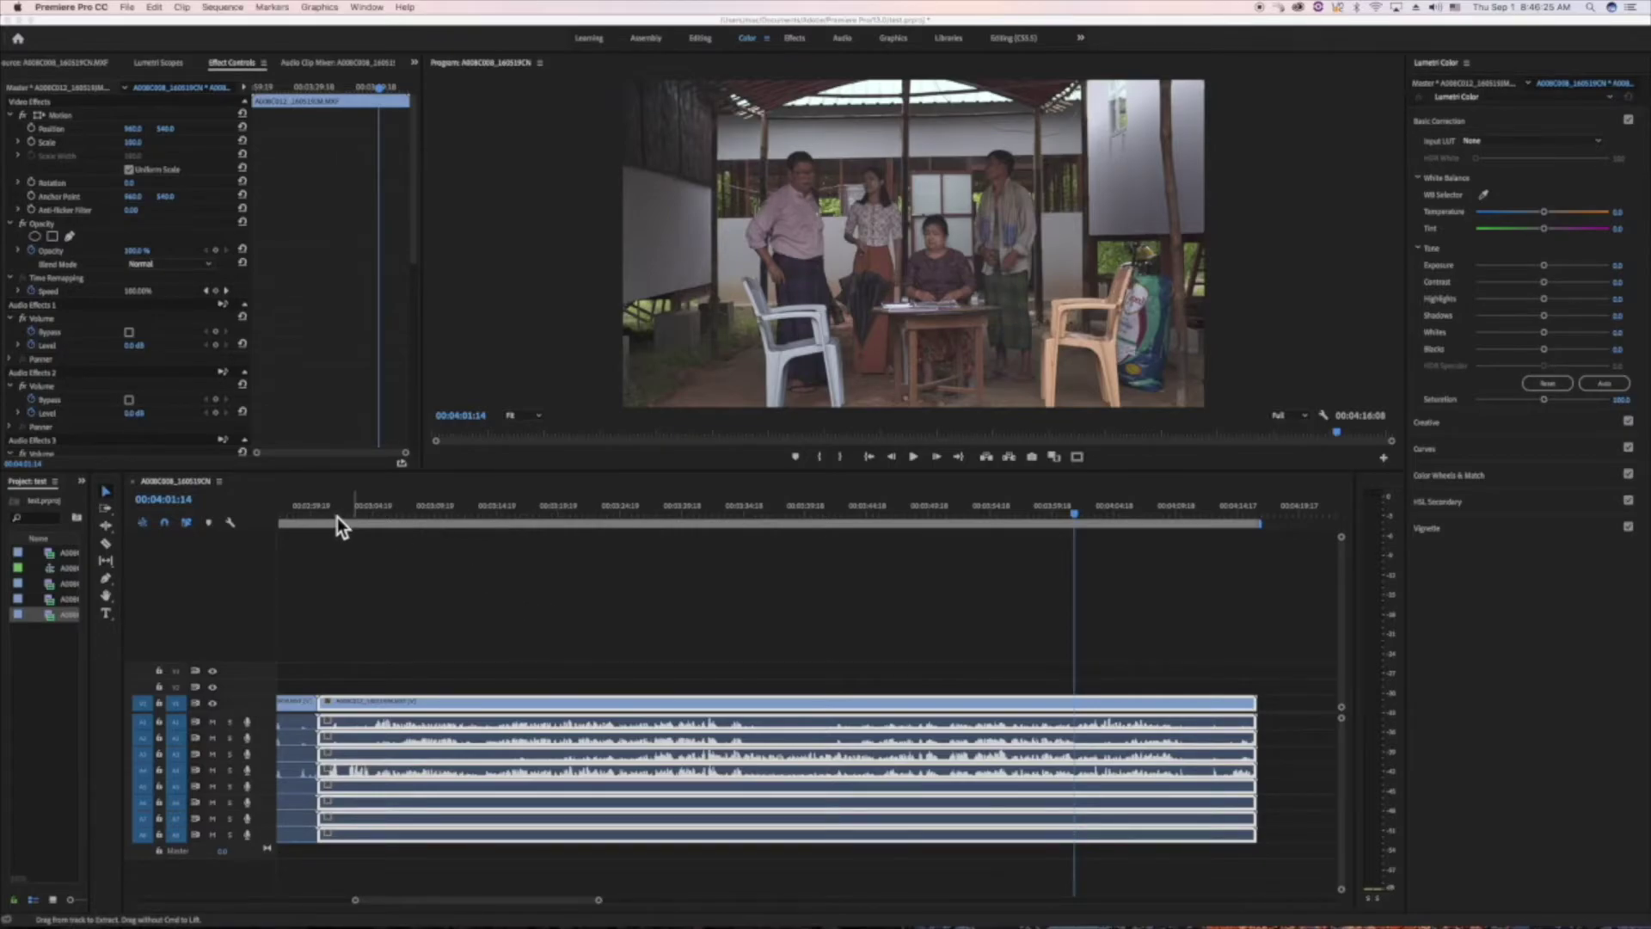
{"action": "left_click", "coordinate": [343, 511]}
{"action": "key", "text": "space"}
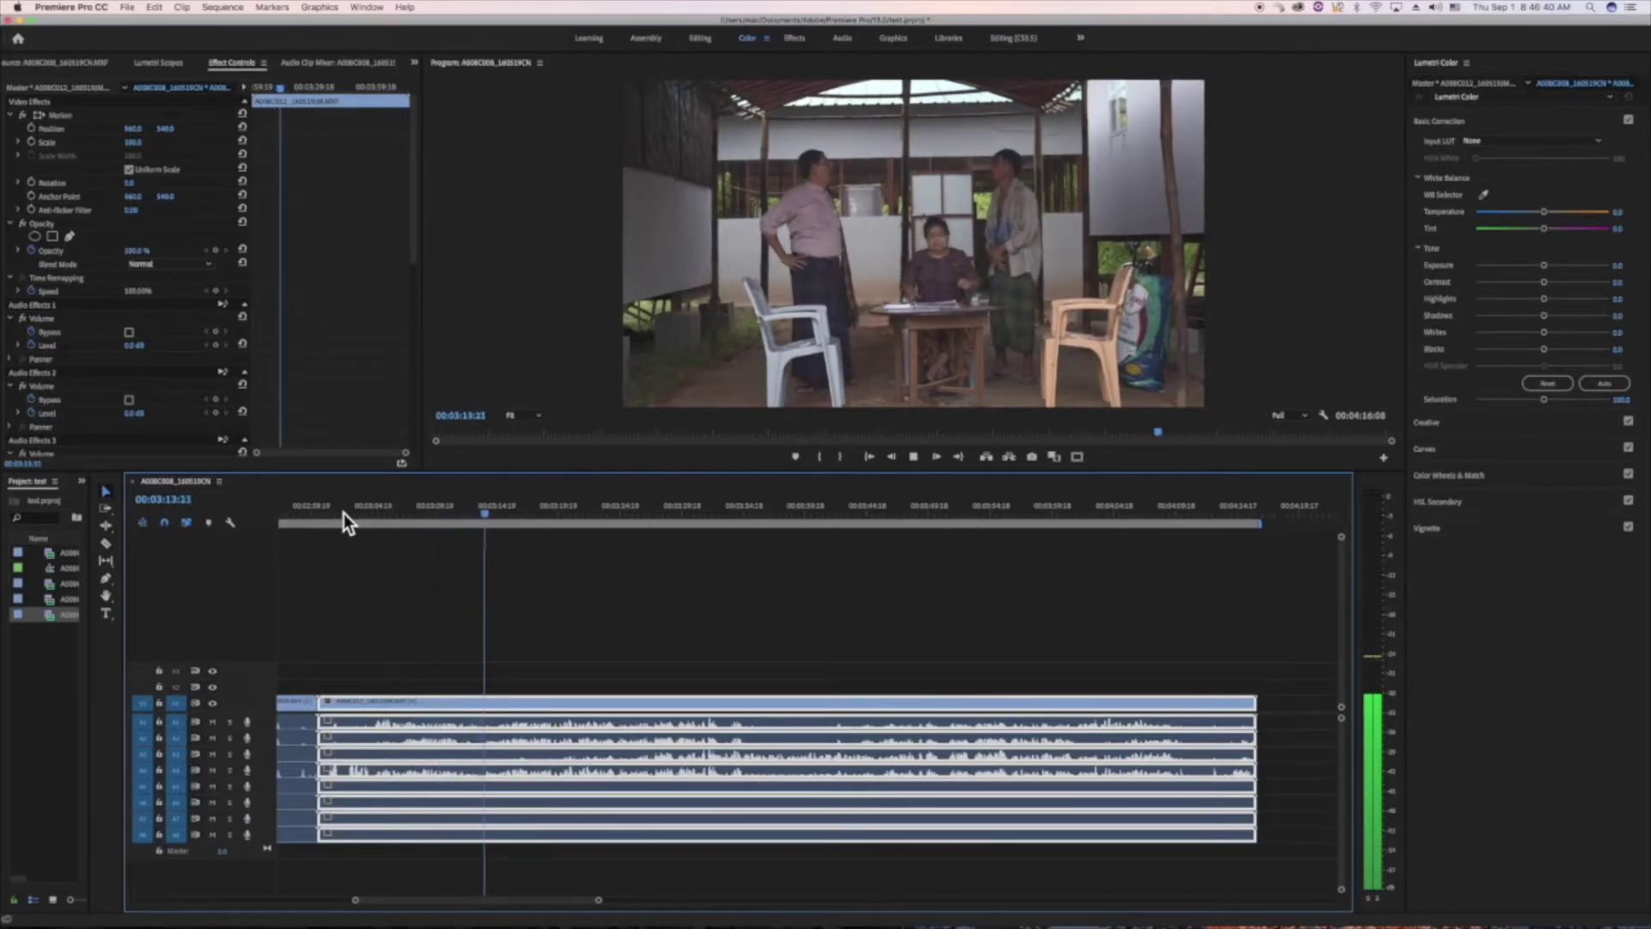
{"action": "left_click", "coordinate": [344, 513]}
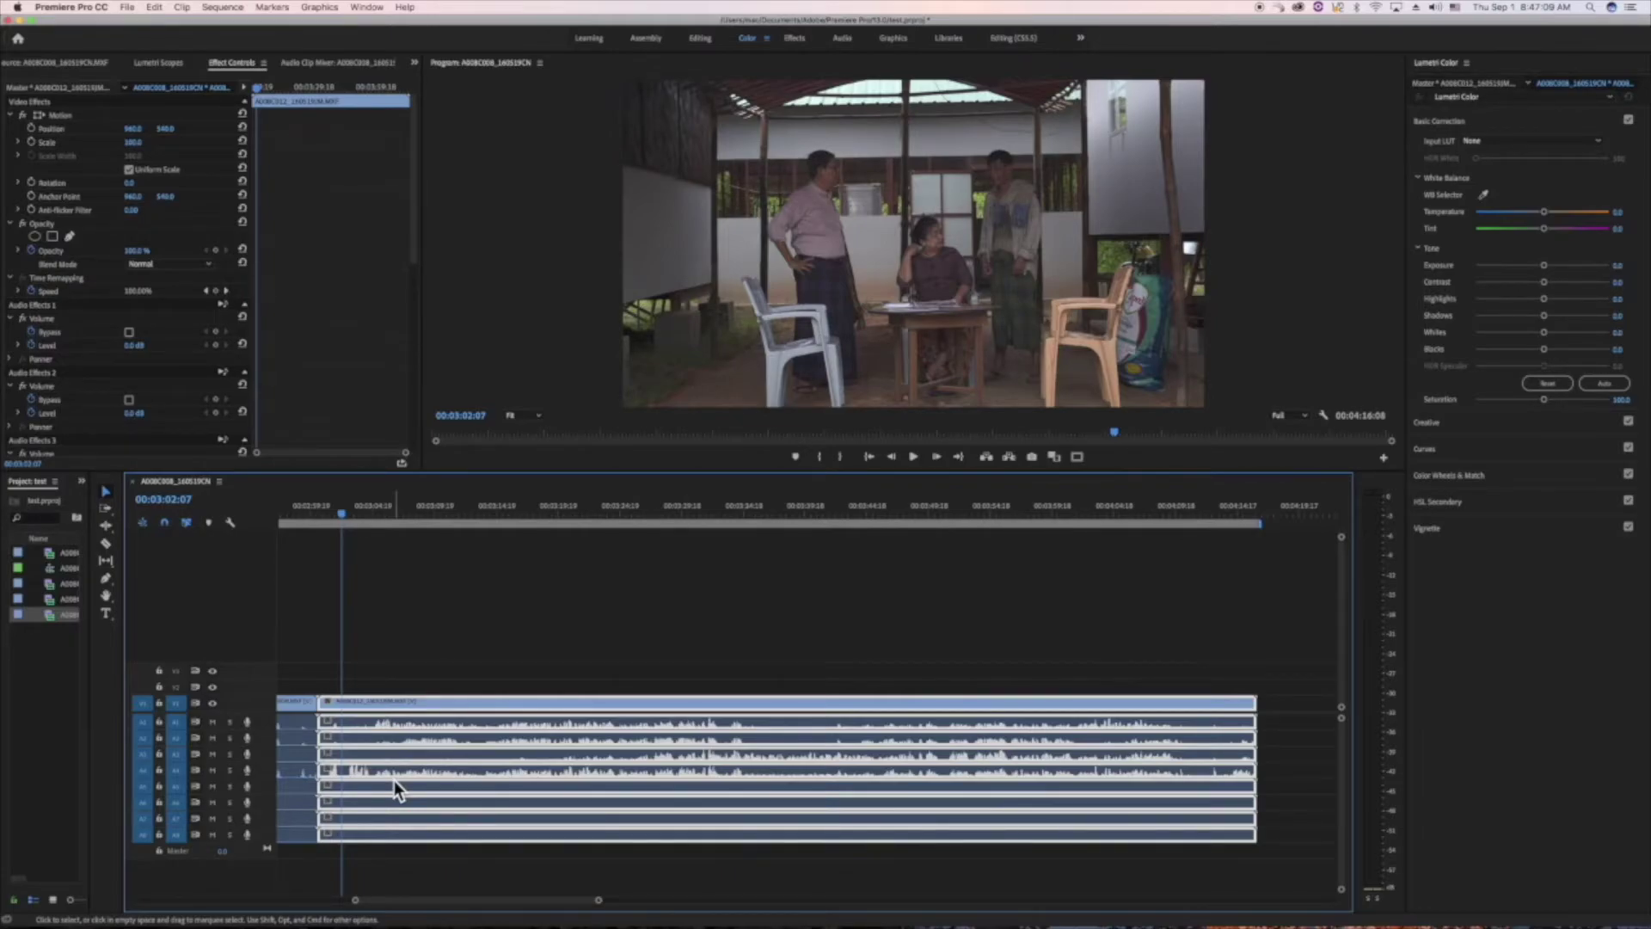
{"action": "left_click", "coordinate": [362, 513]}
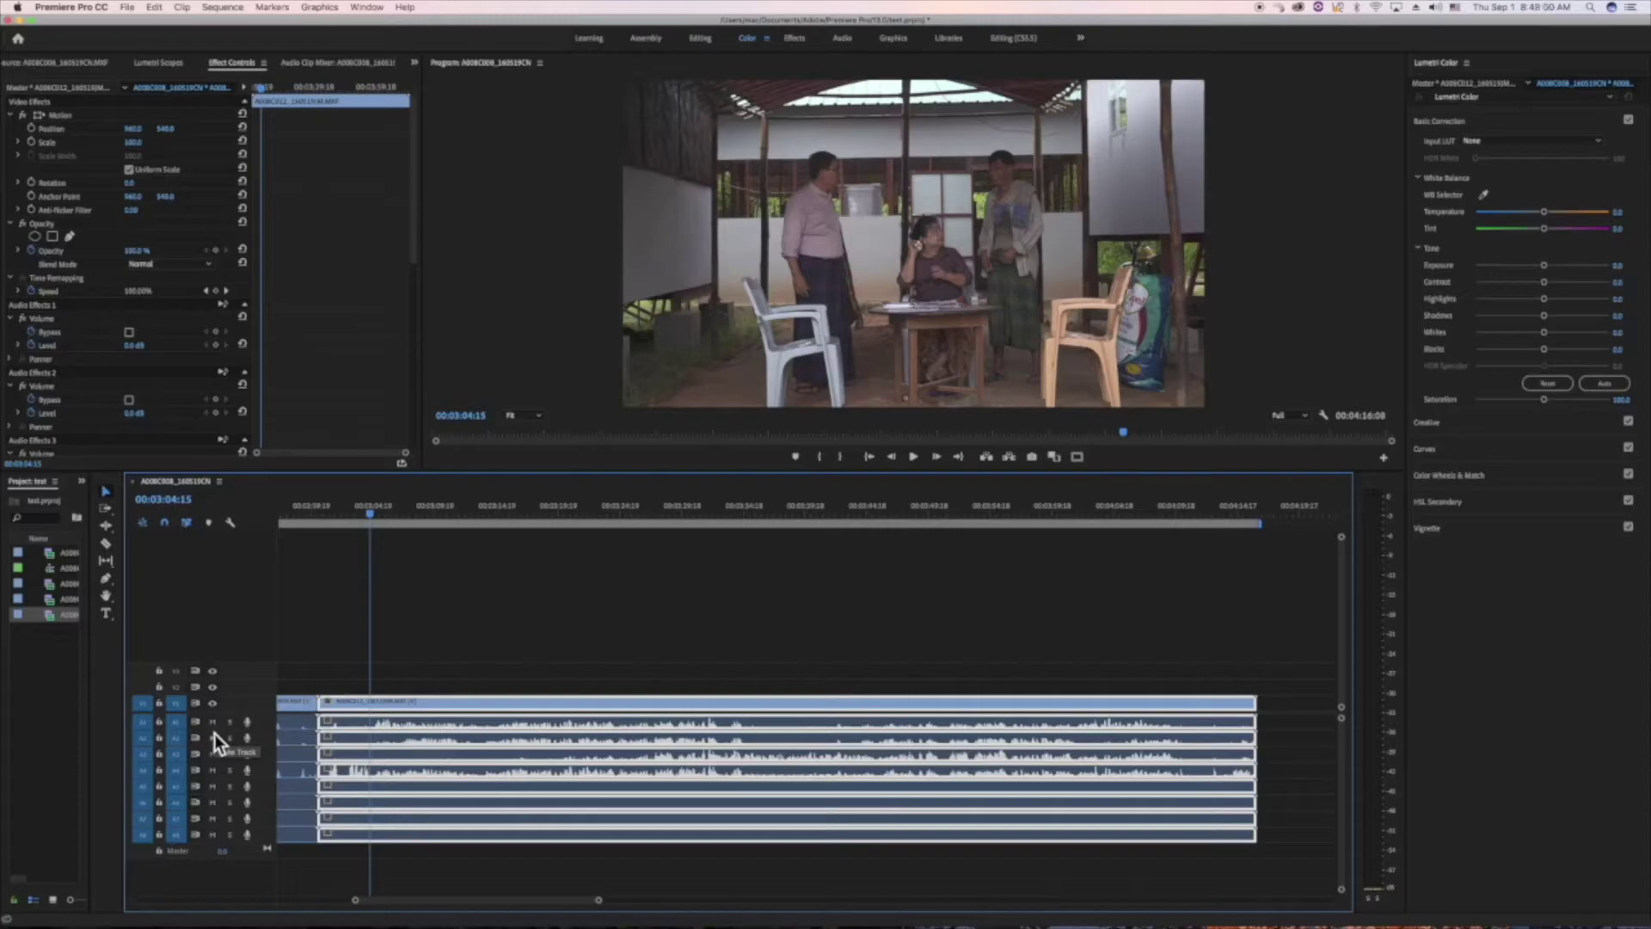
{"action": "key", "text": "space"}
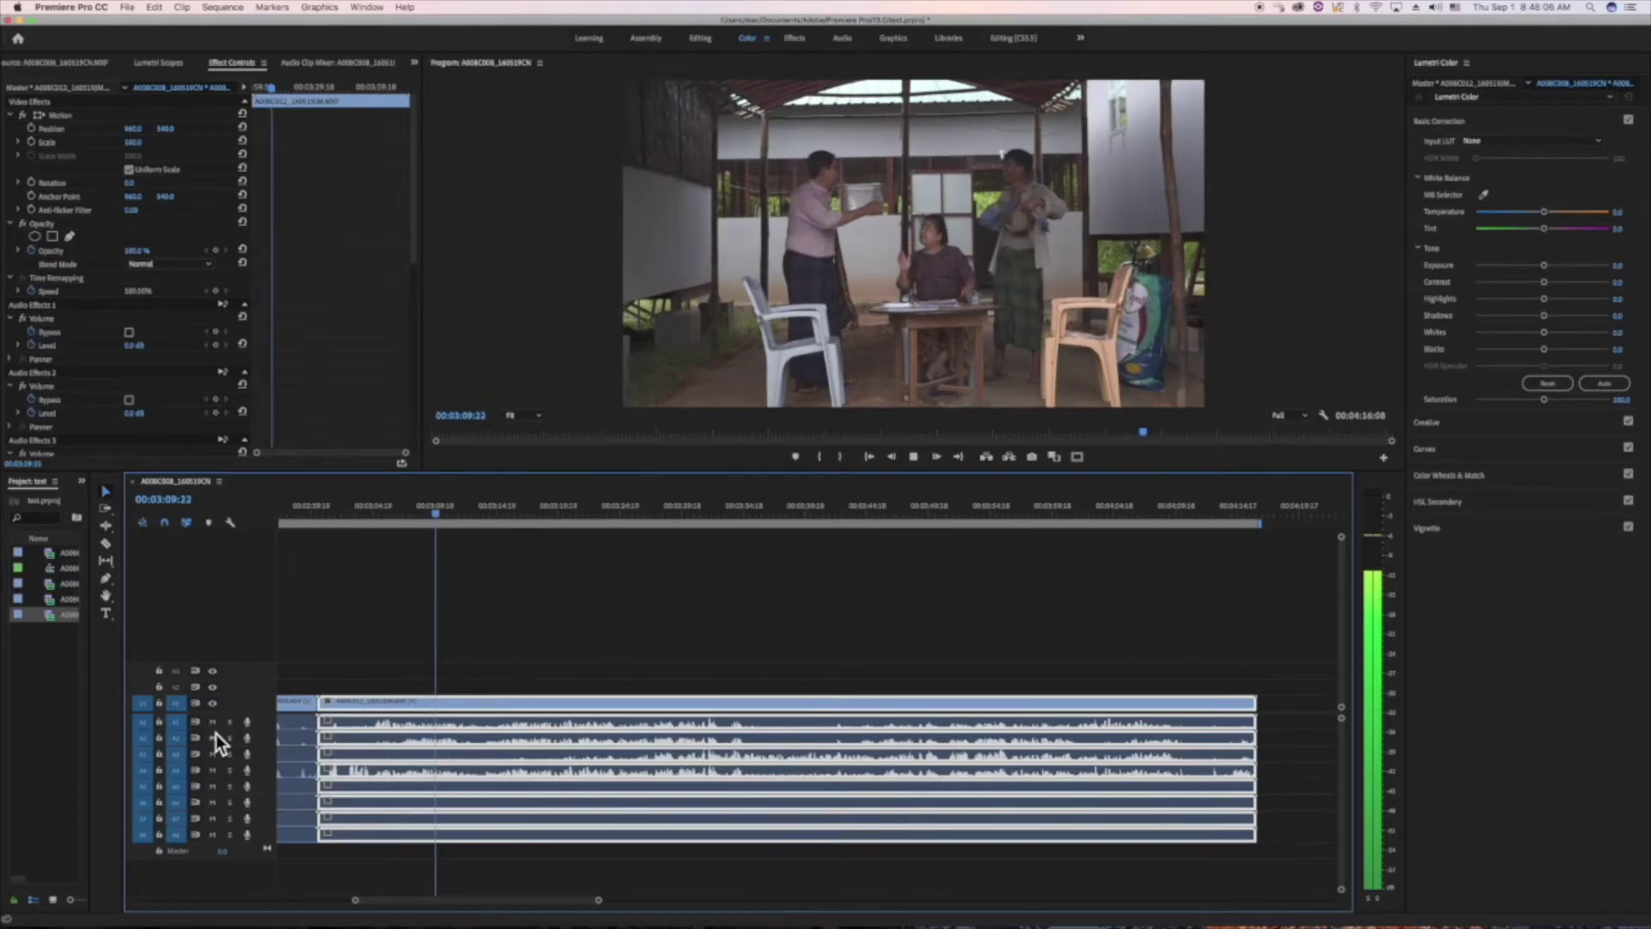
{"action": "key", "text": "space"}
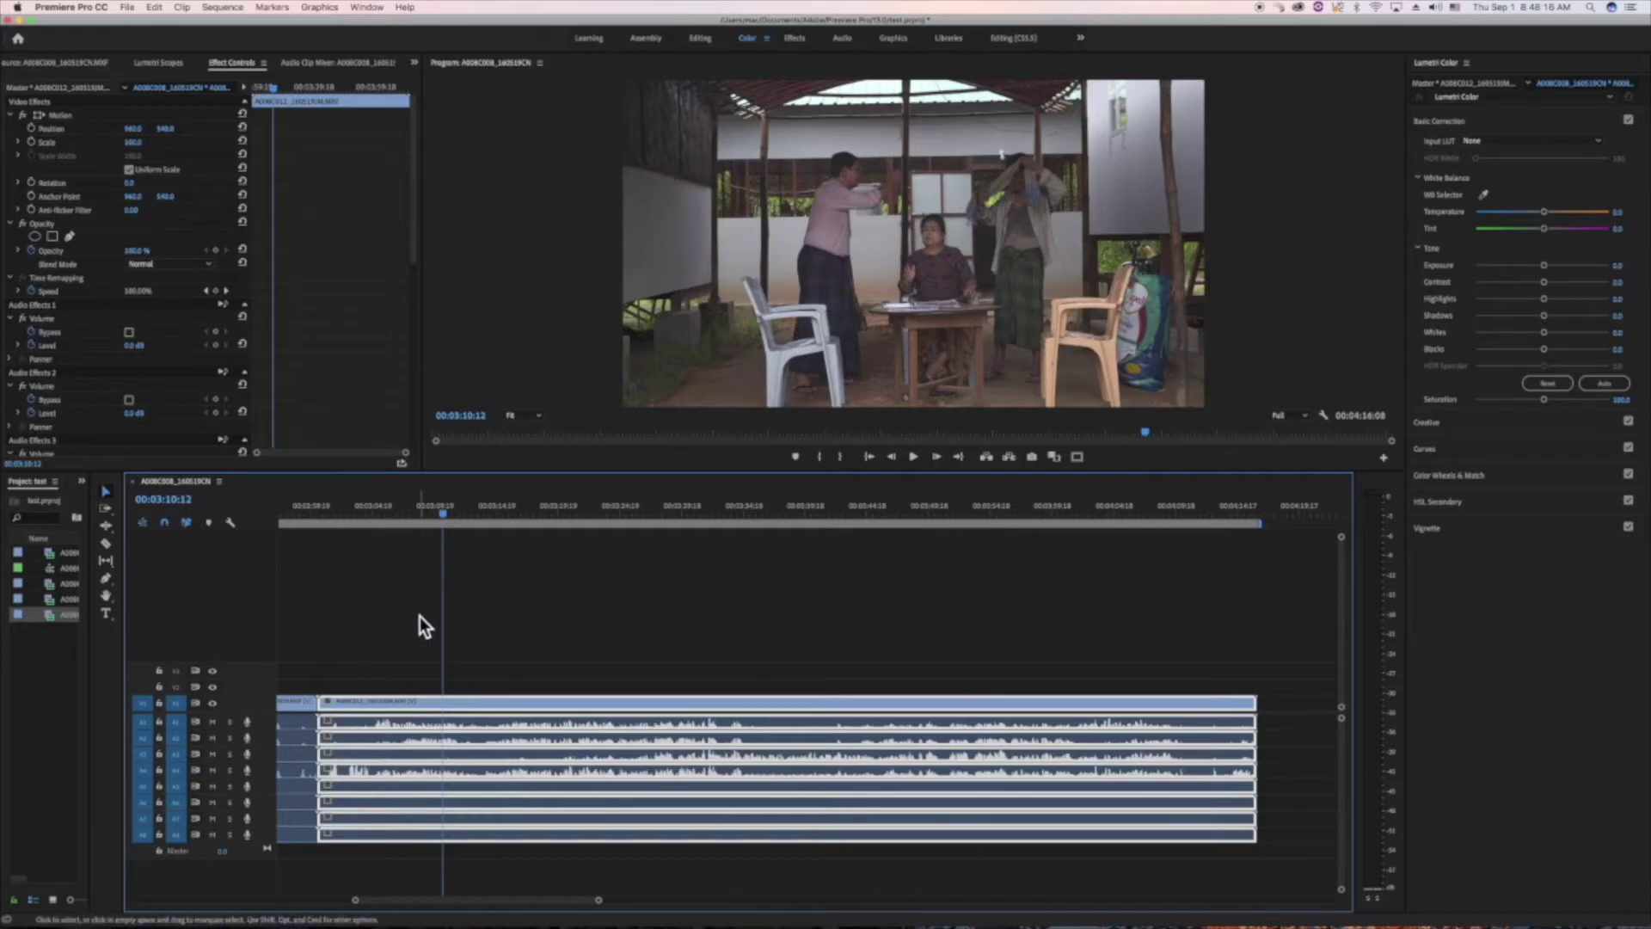
Step: Solo audio track A1 and play the last clip from 00:03:04:18 to hear that track alone
{"action": "left_click", "coordinate": [369, 623]}
{"action": "left_click", "coordinate": [383, 513]}
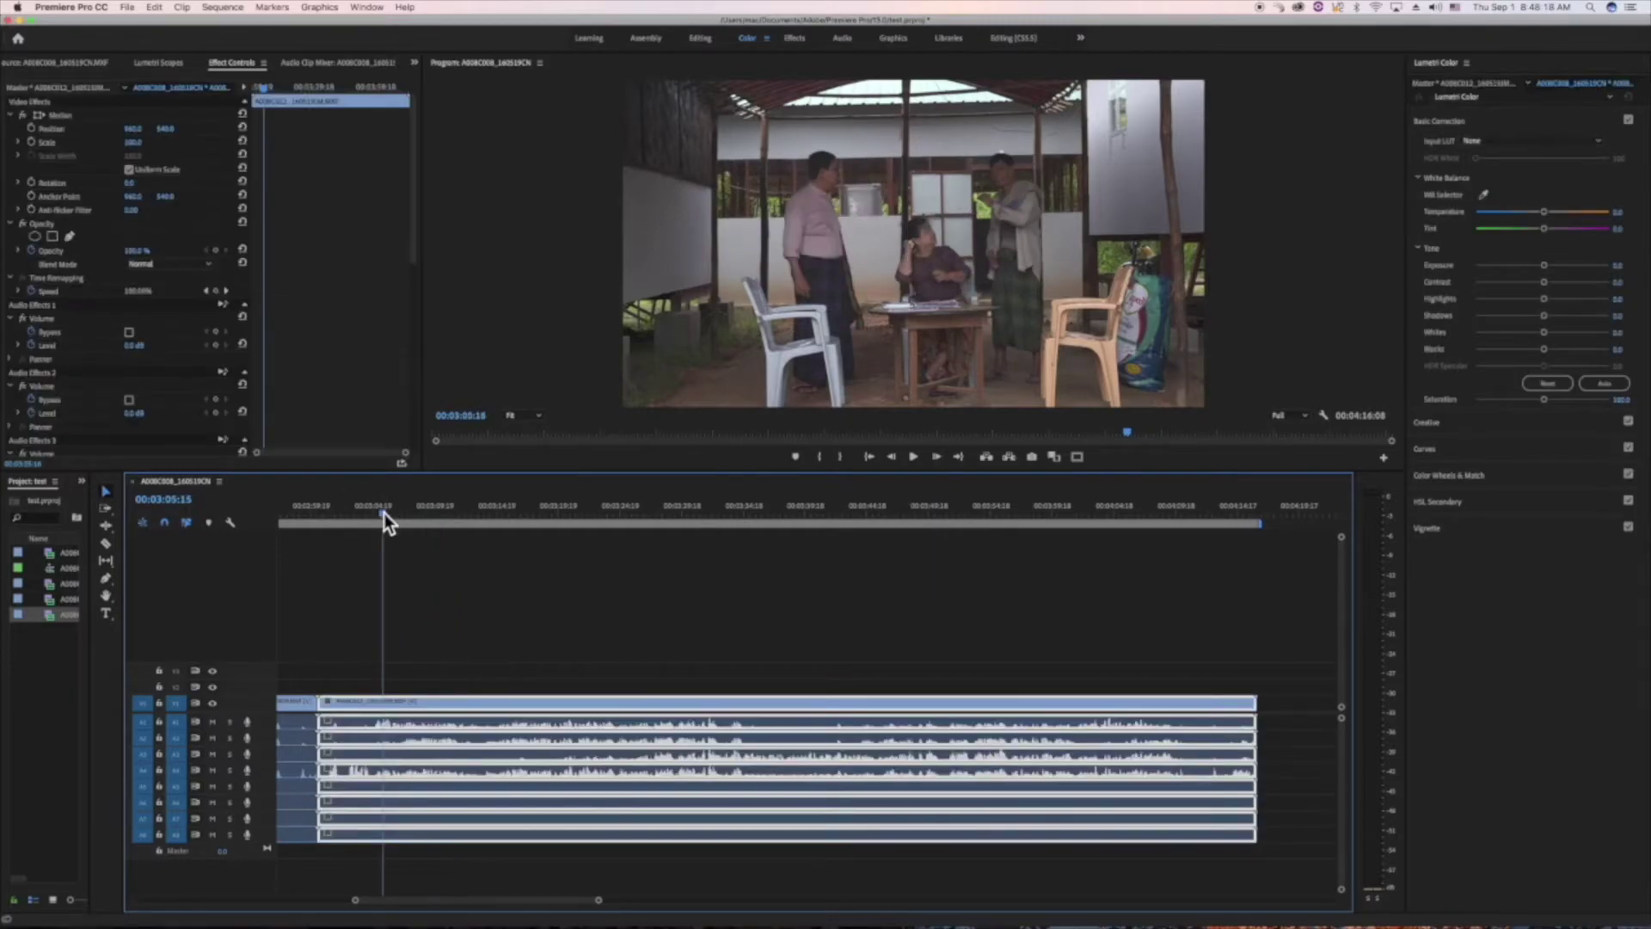
{"action": "left_click", "coordinate": [374, 515]}
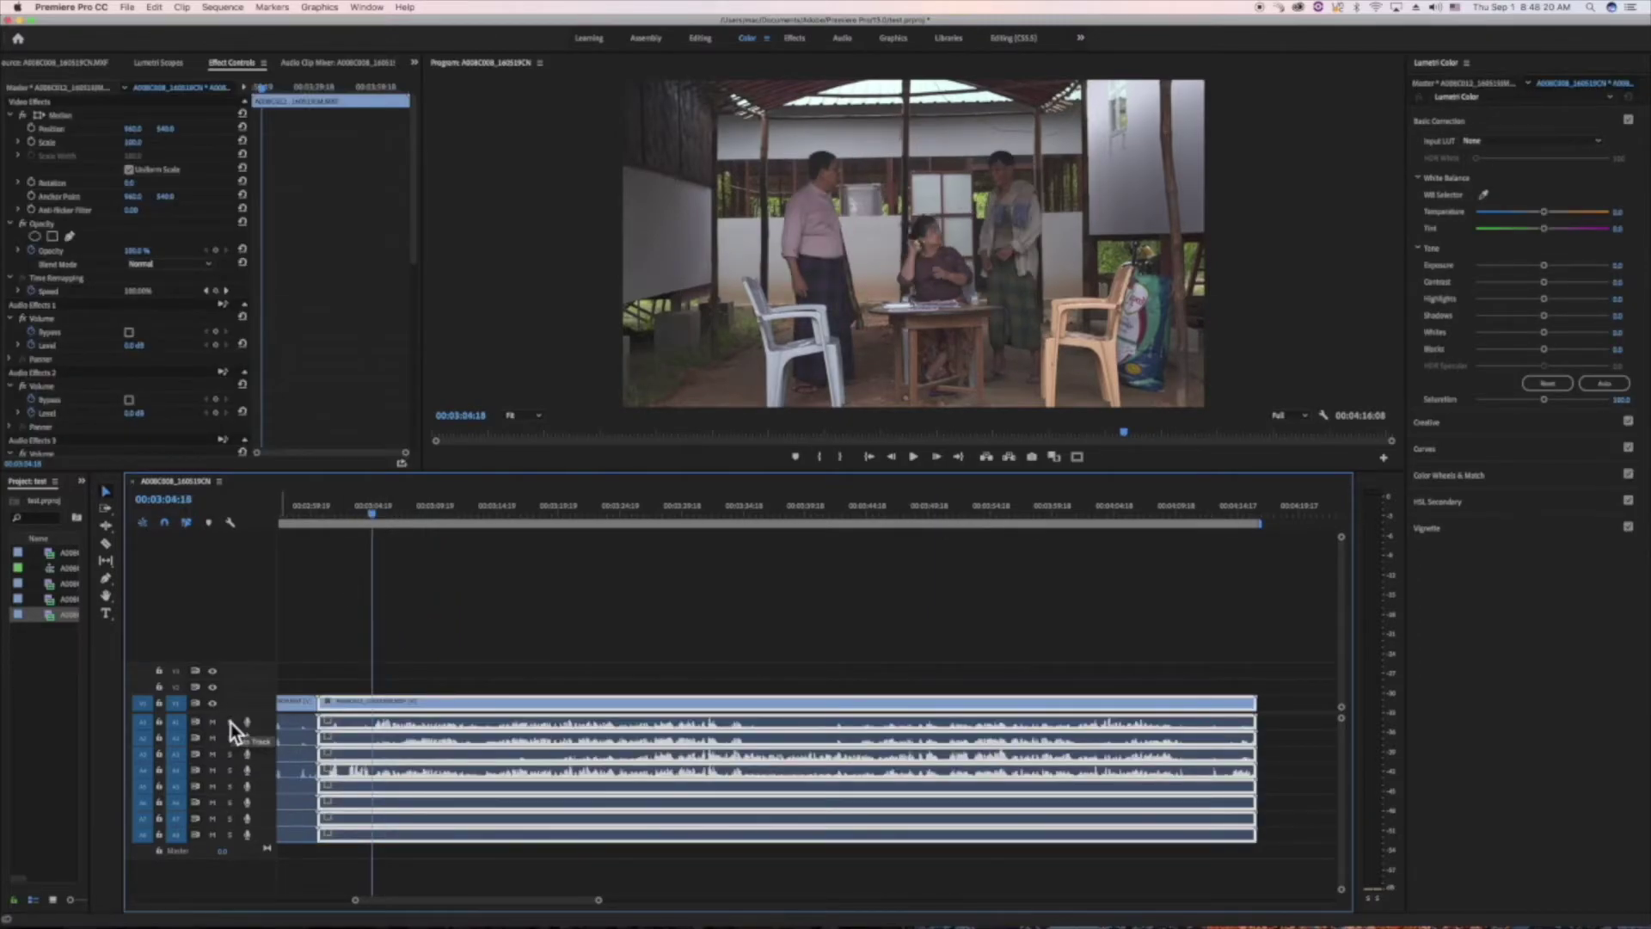
{"action": "key", "text": "space"}
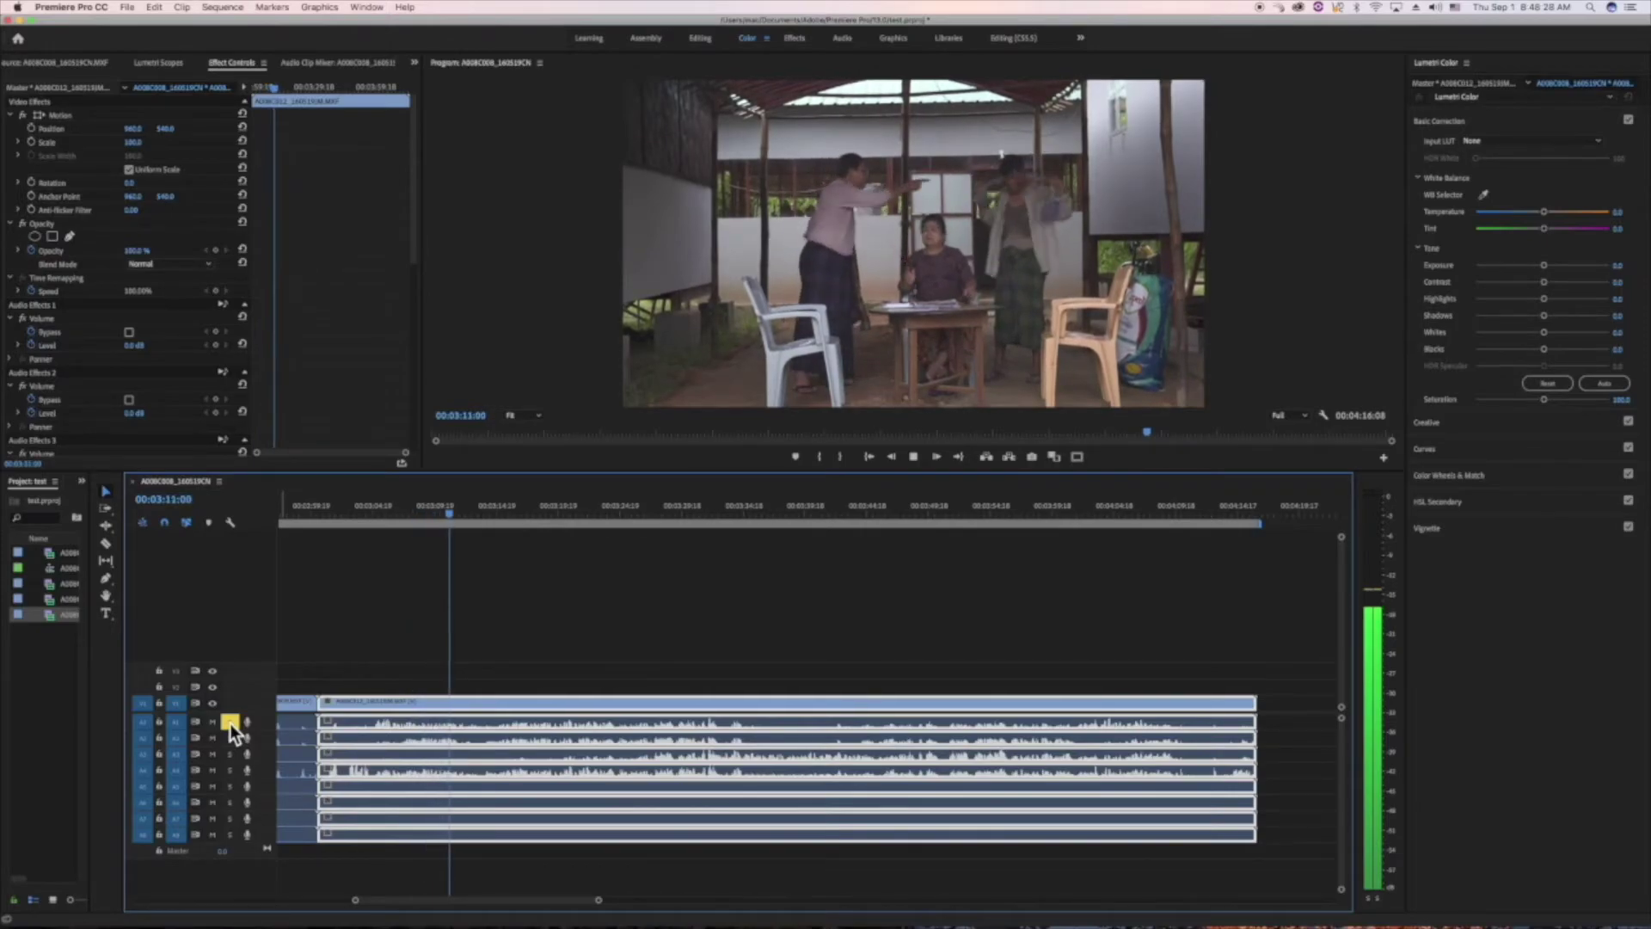
{"action": "key", "text": "space"}
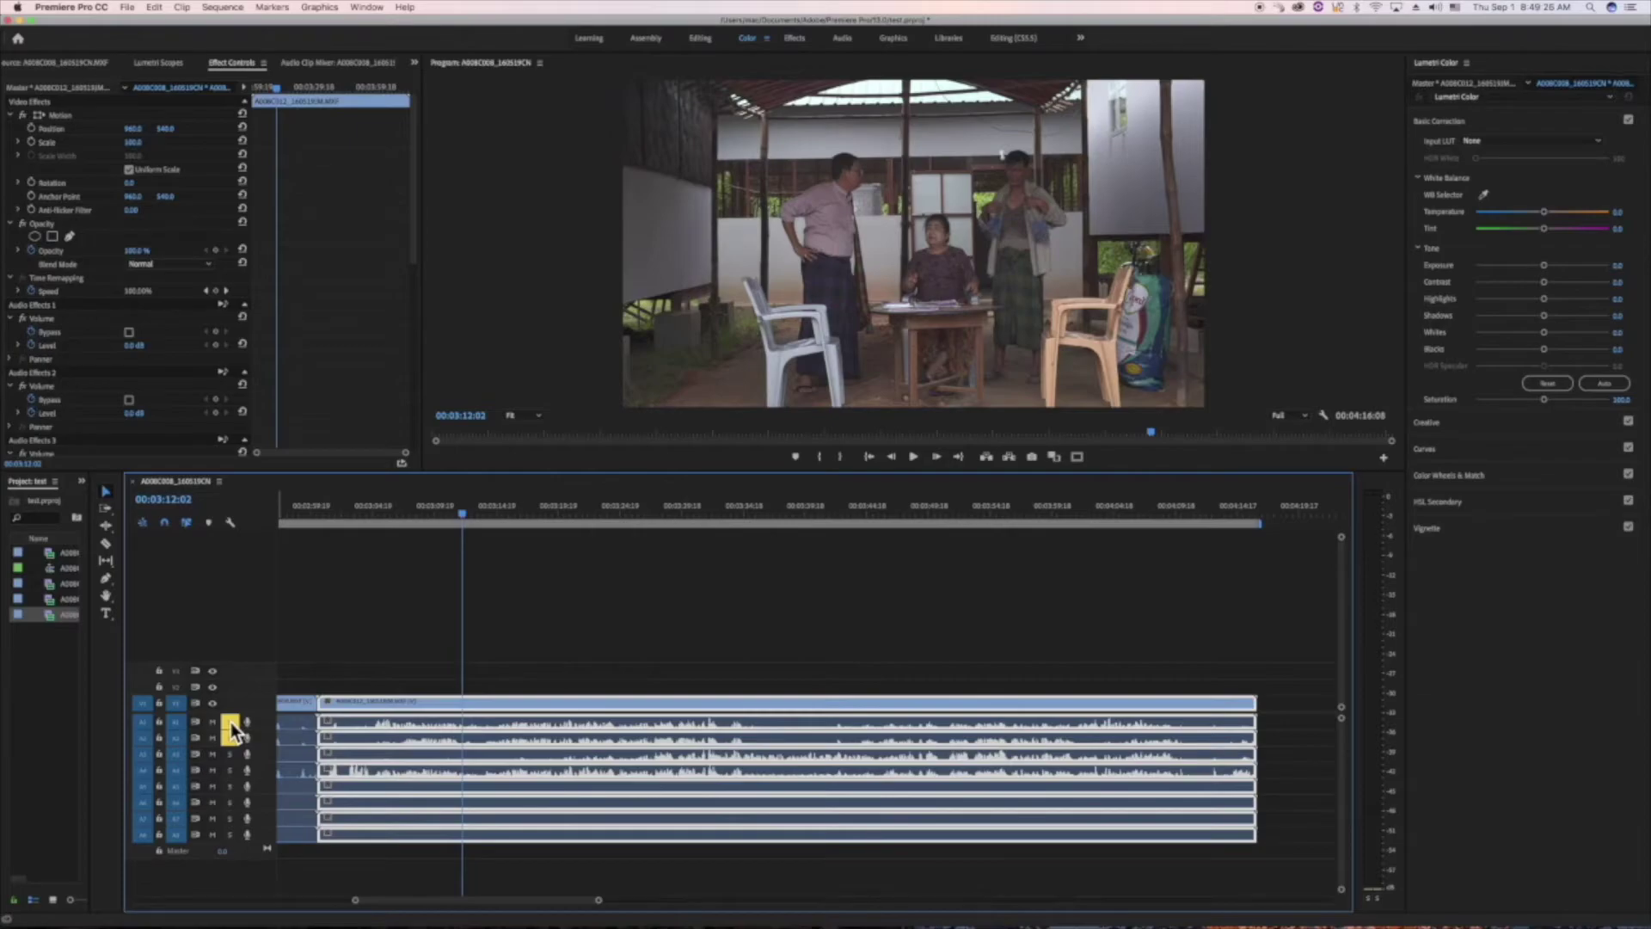
Step: Solo audio track A2 together with A1 and play both tracks from near the clip's start
{"action": "left_click", "coordinate": [362, 515]}
{"action": "key", "text": "space"}
{"action": "key", "text": "space"}
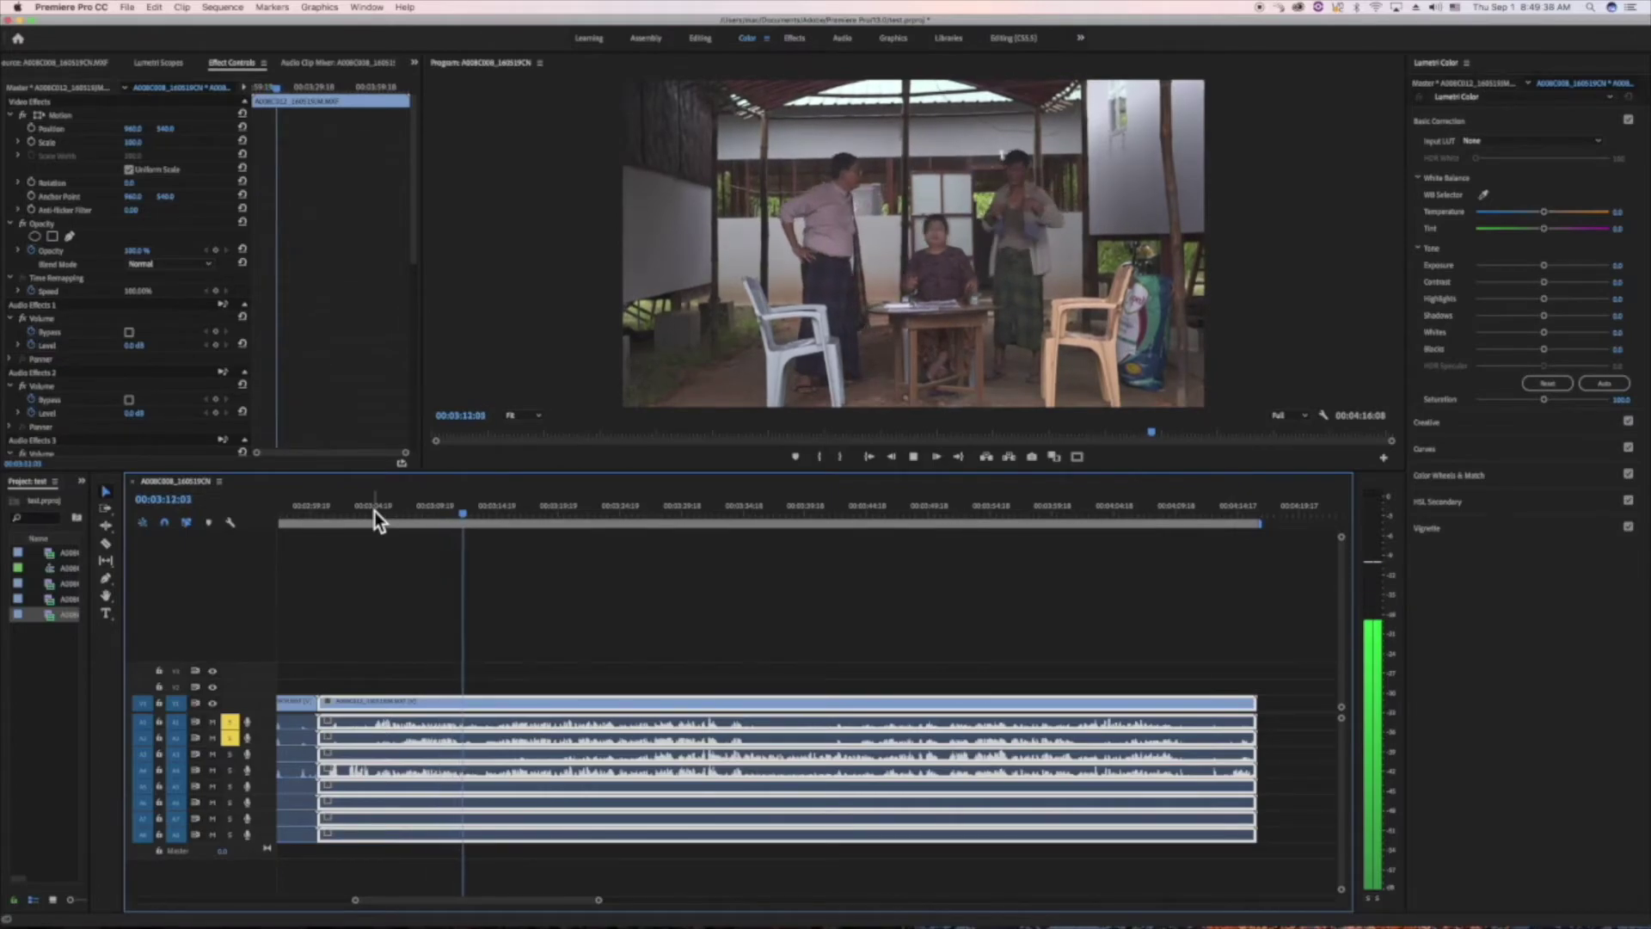
{"action": "key", "text": "space"}
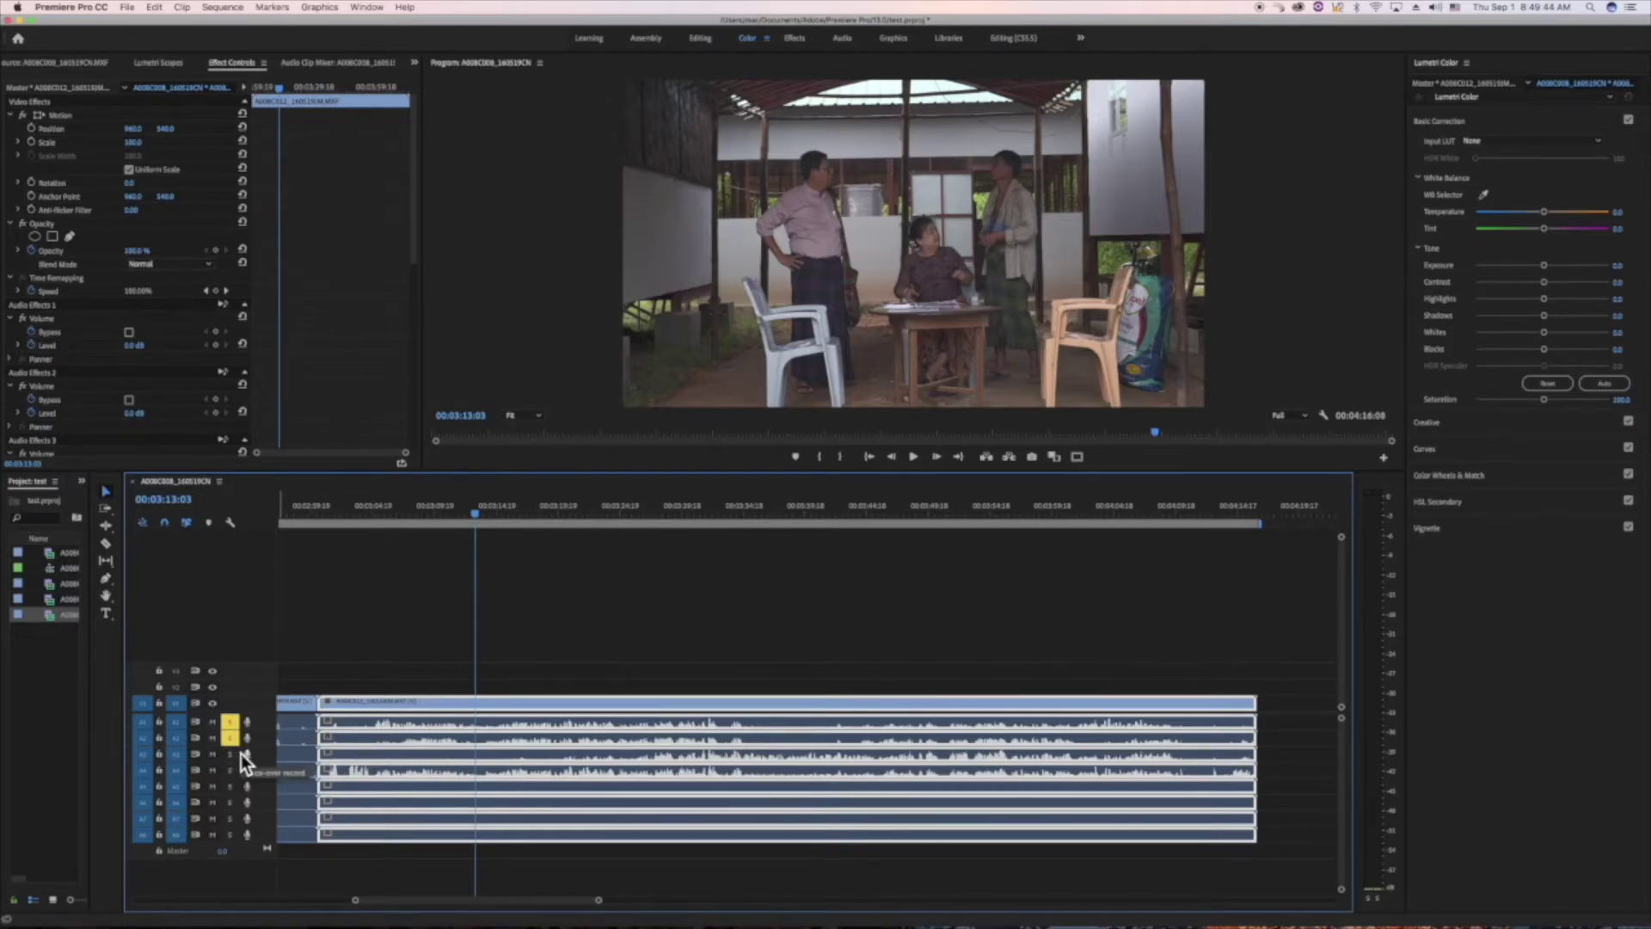
Step: Play the clip from 00:03:23:11 with only audio tracks A1 and A2 soloed
{"action": "left_click", "coordinate": [632, 512]}
{"action": "left_click", "coordinate": [605, 515]}
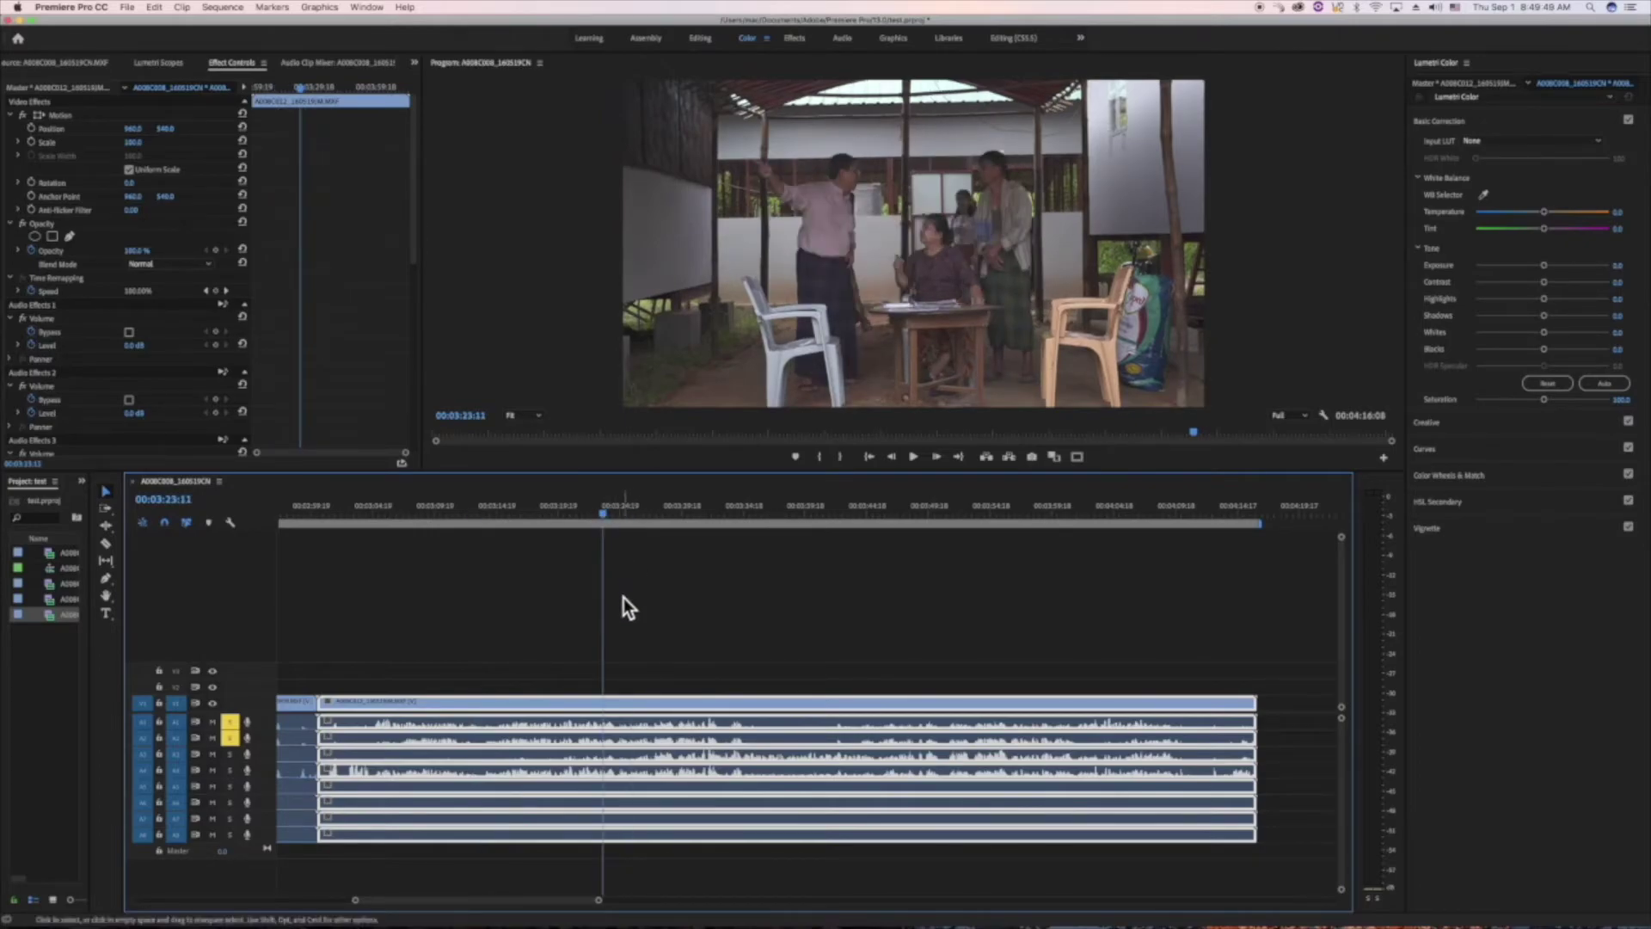
{"action": "key", "text": "space"}
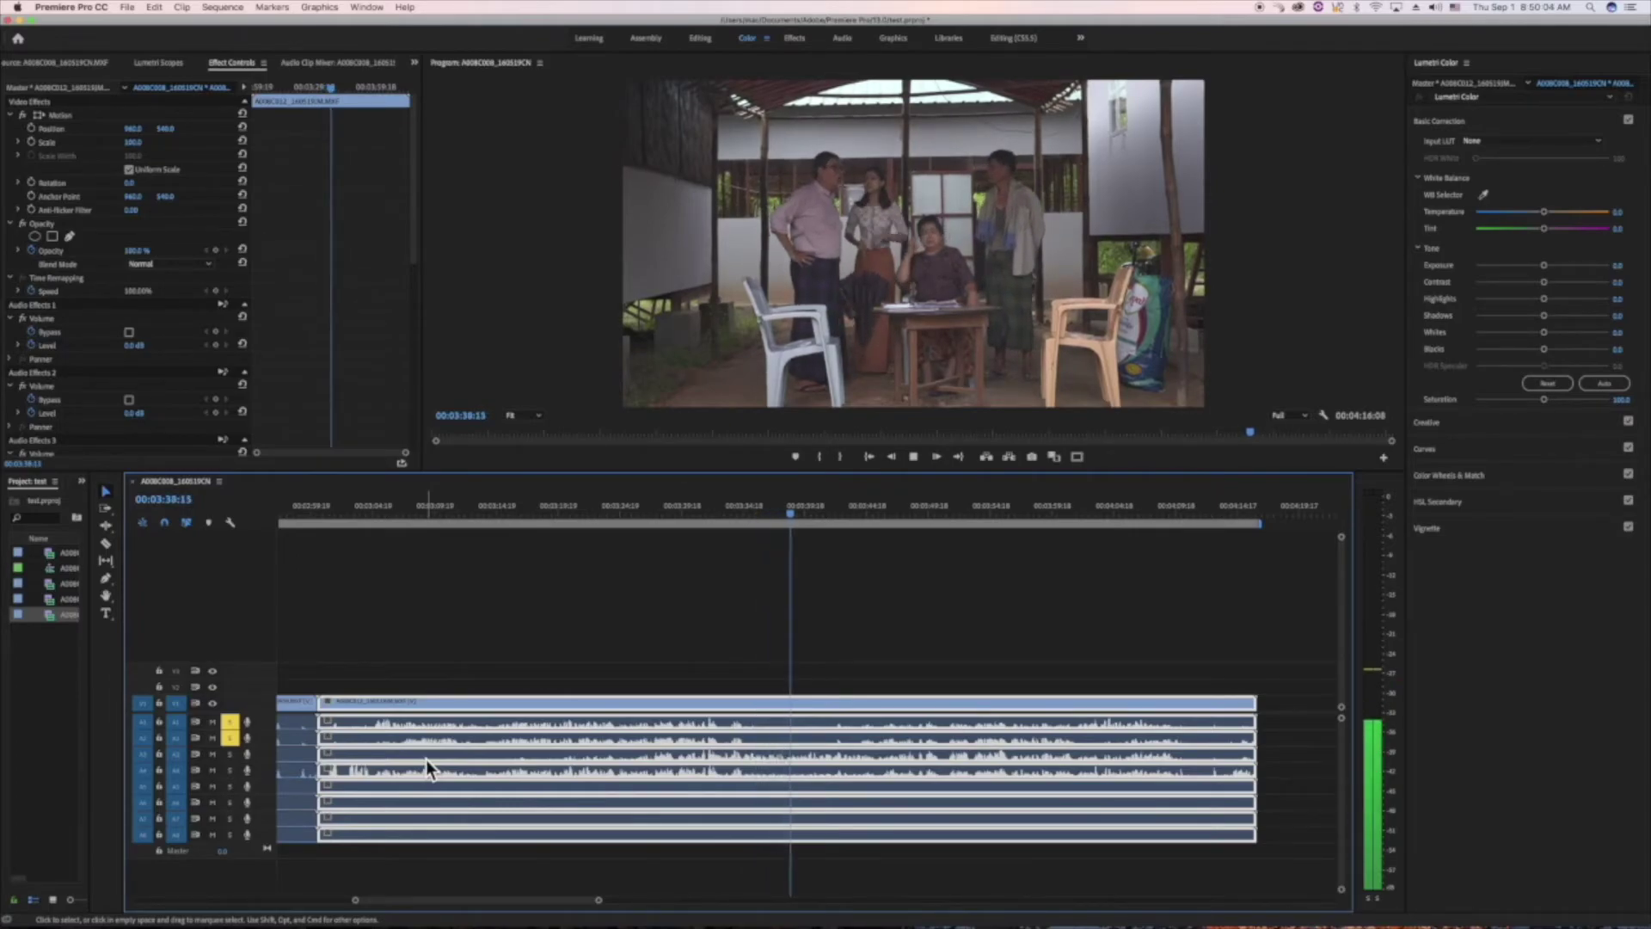
{"action": "key", "text": "space"}
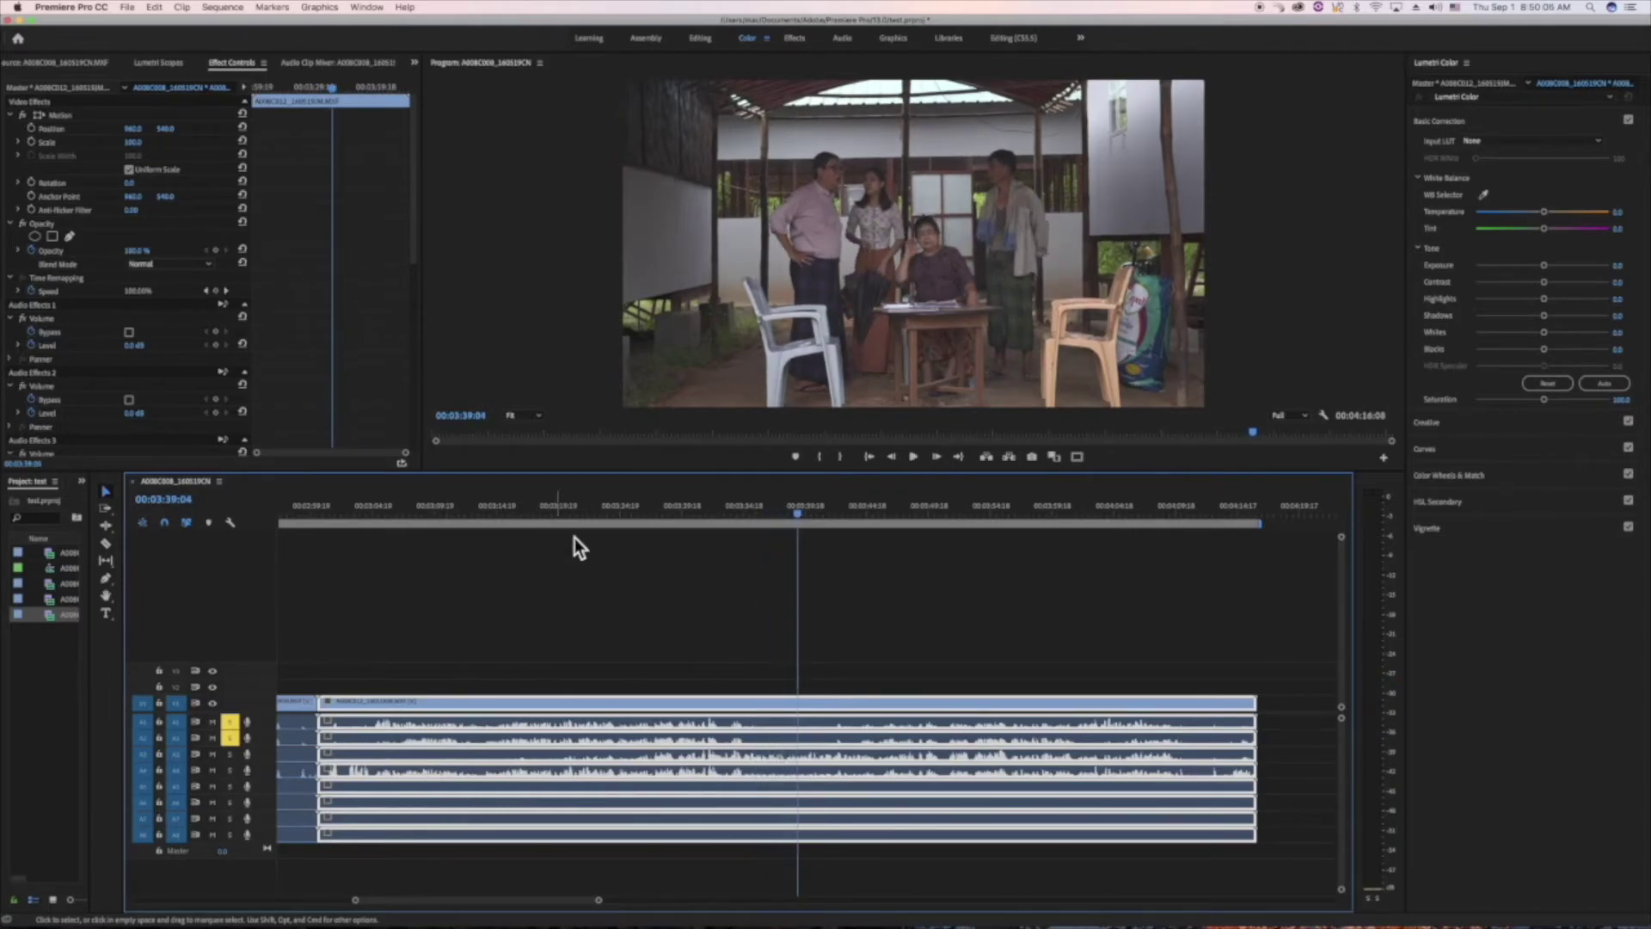
Step: Save the project and add audio track A3 to the soloed tracks while playing from 00:03:32:23
{"action": "left_click", "coordinate": [722, 513]}
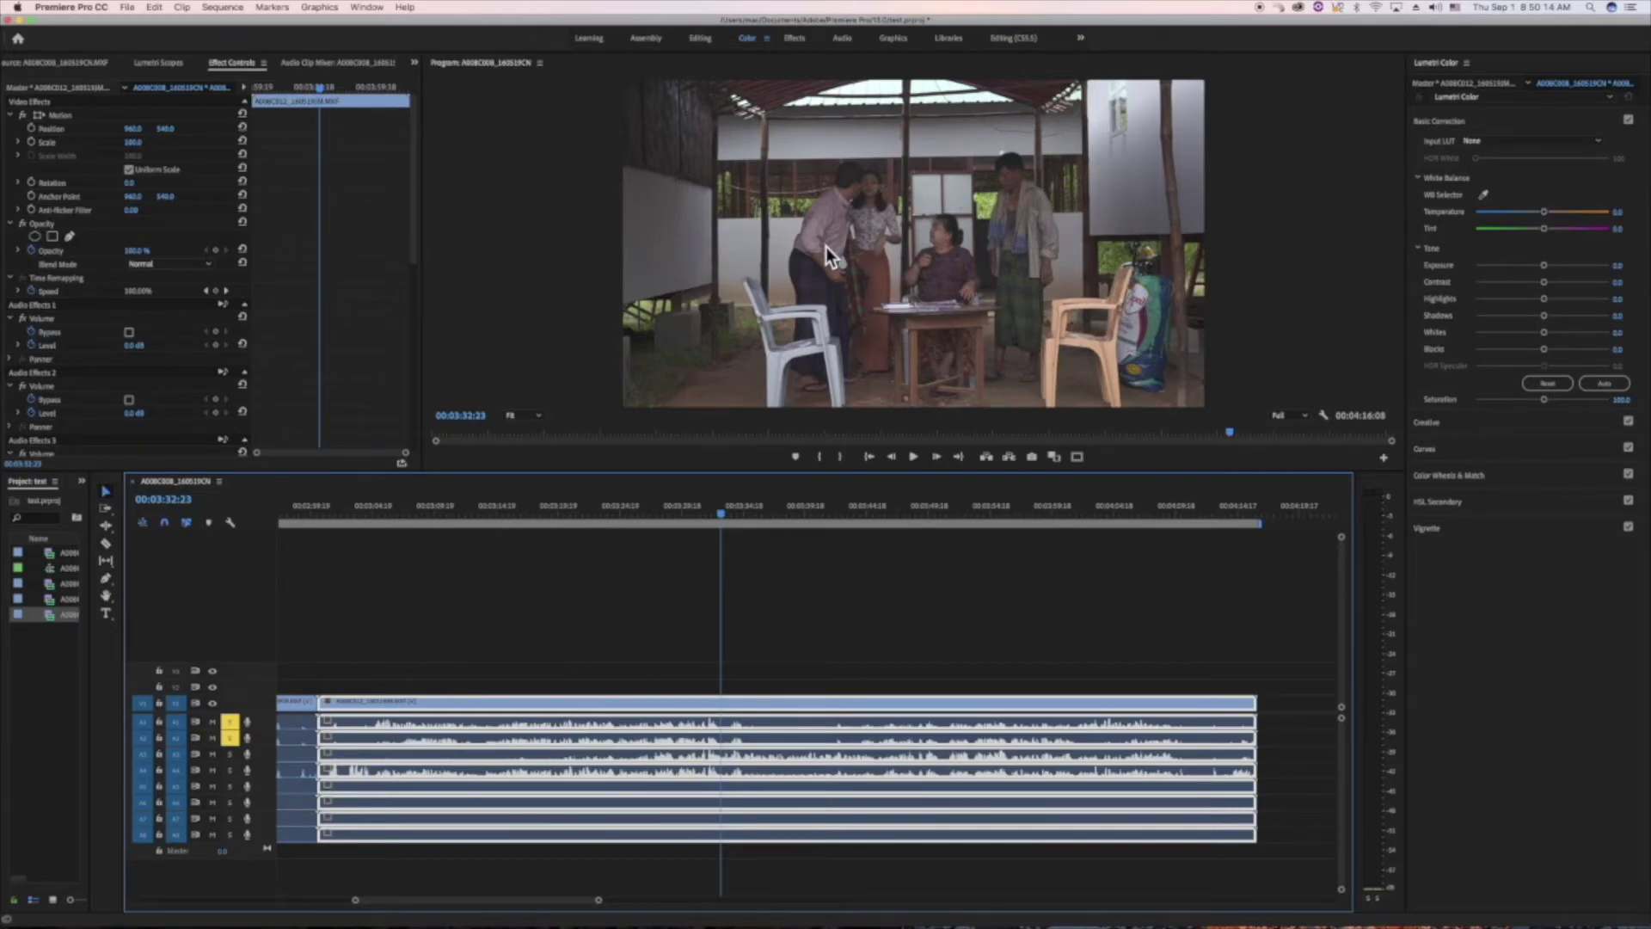
{"action": "key", "text": "super+s"}
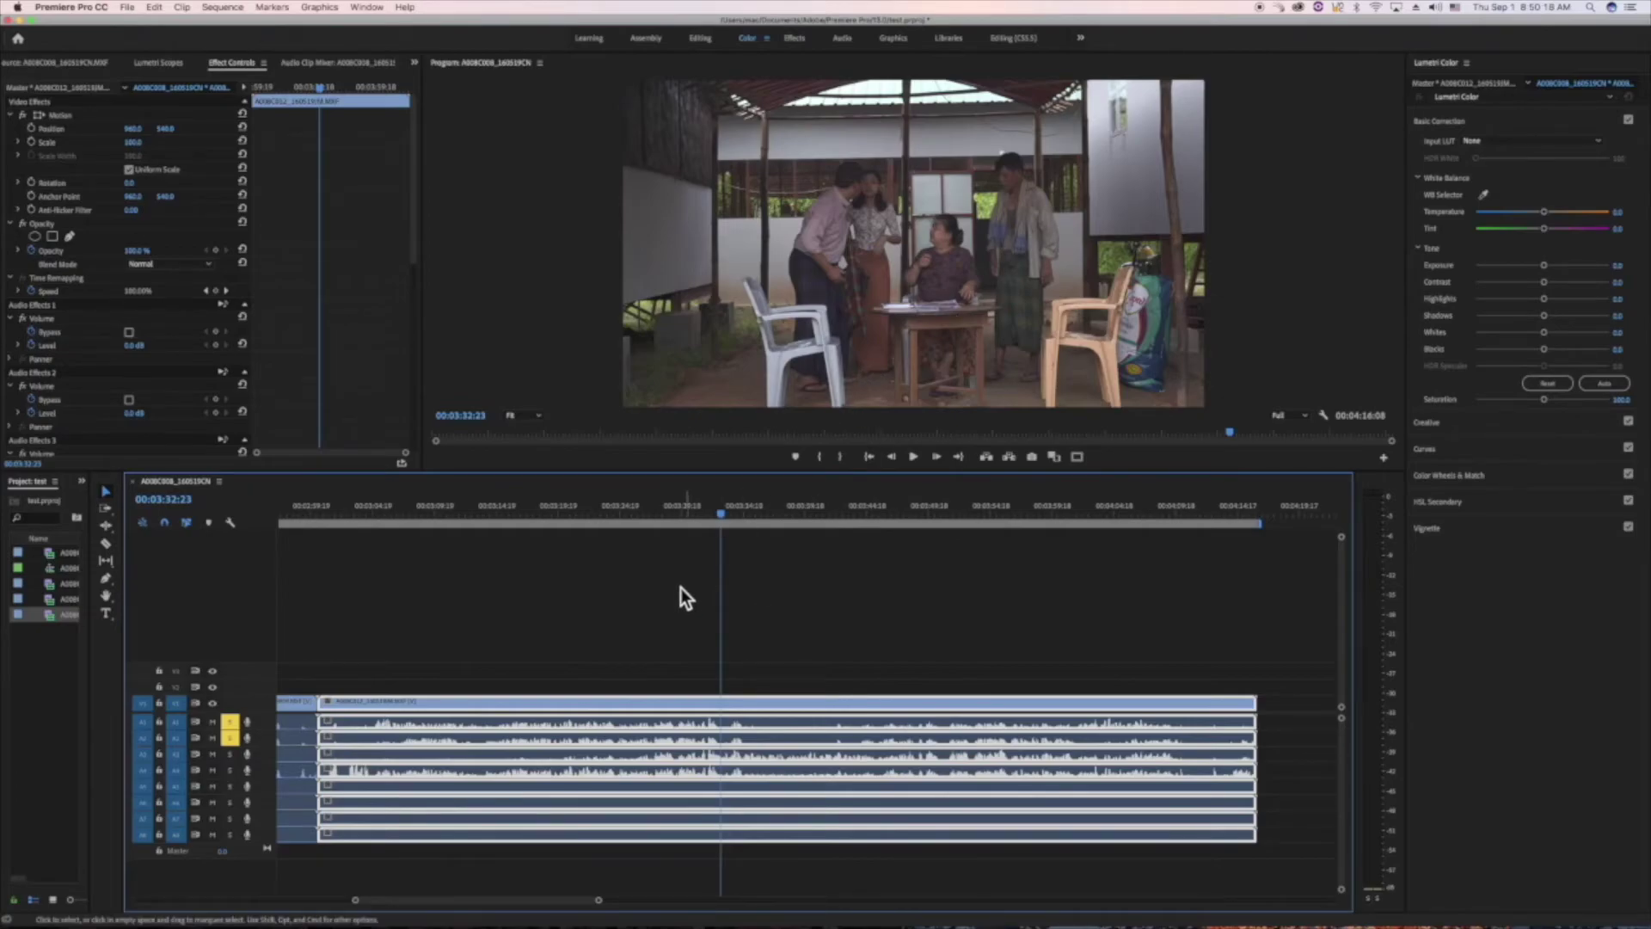
{"action": "key", "text": "space"}
{"action": "left_click", "coordinate": [231, 755]}
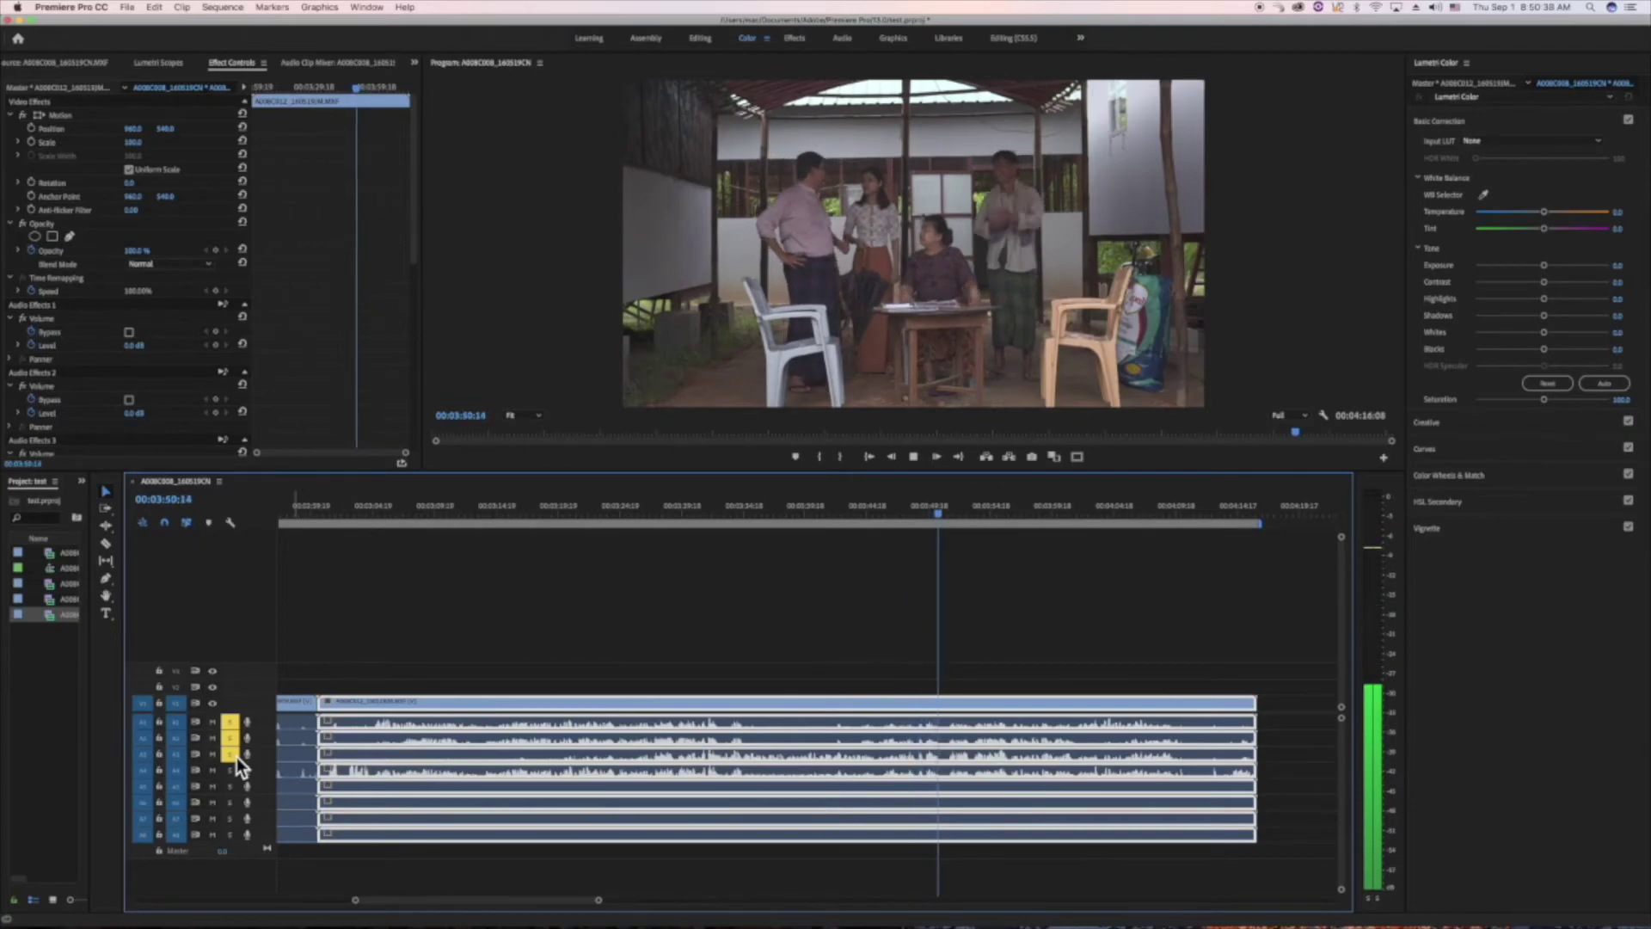
{"action": "key", "text": "space"}
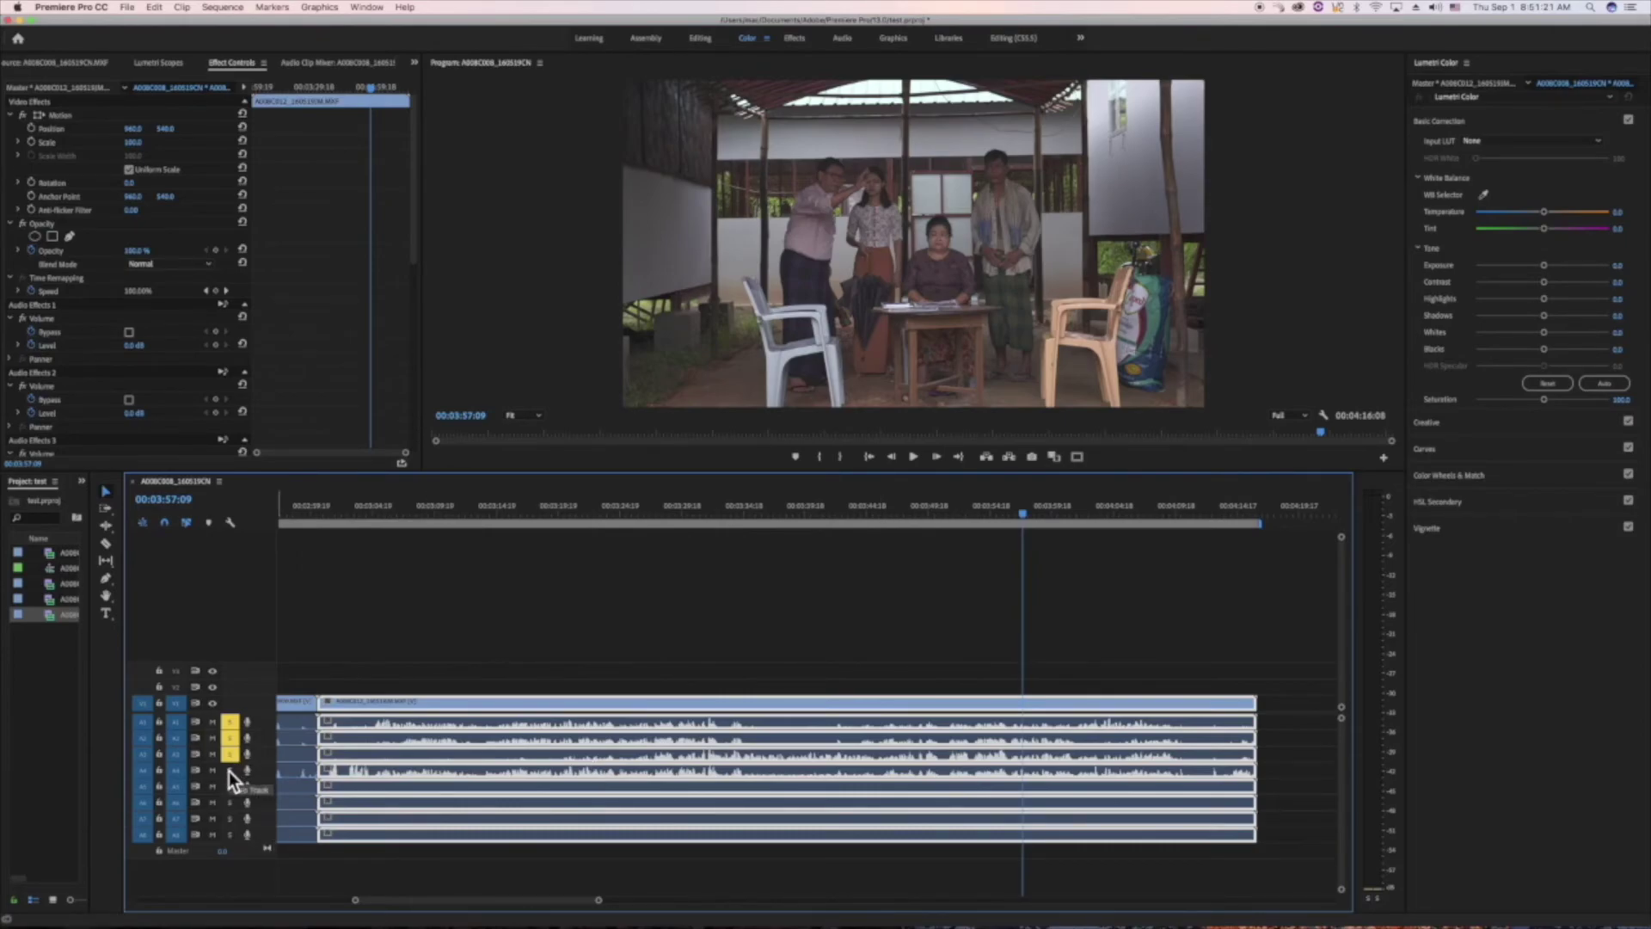
Step: Listen from 00:03:57:09 with audio track A4 also soloed, and turn off the solo on A4
{"action": "key", "text": "space"}
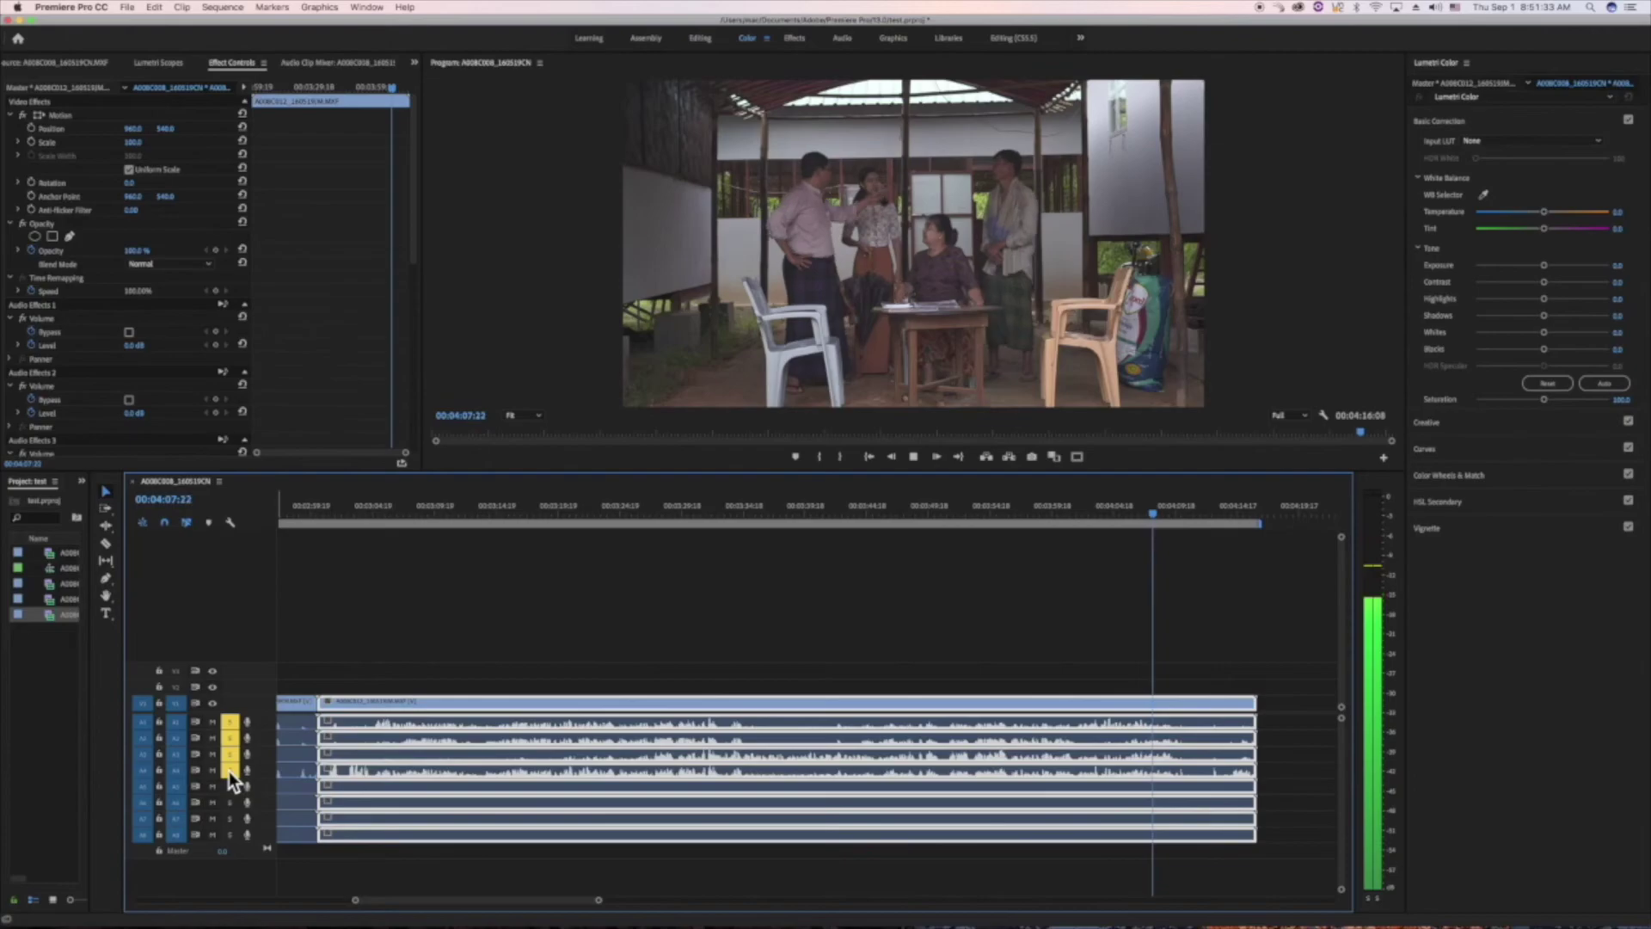
{"action": "left_click", "coordinate": [229, 769]}
{"action": "key", "text": "space"}
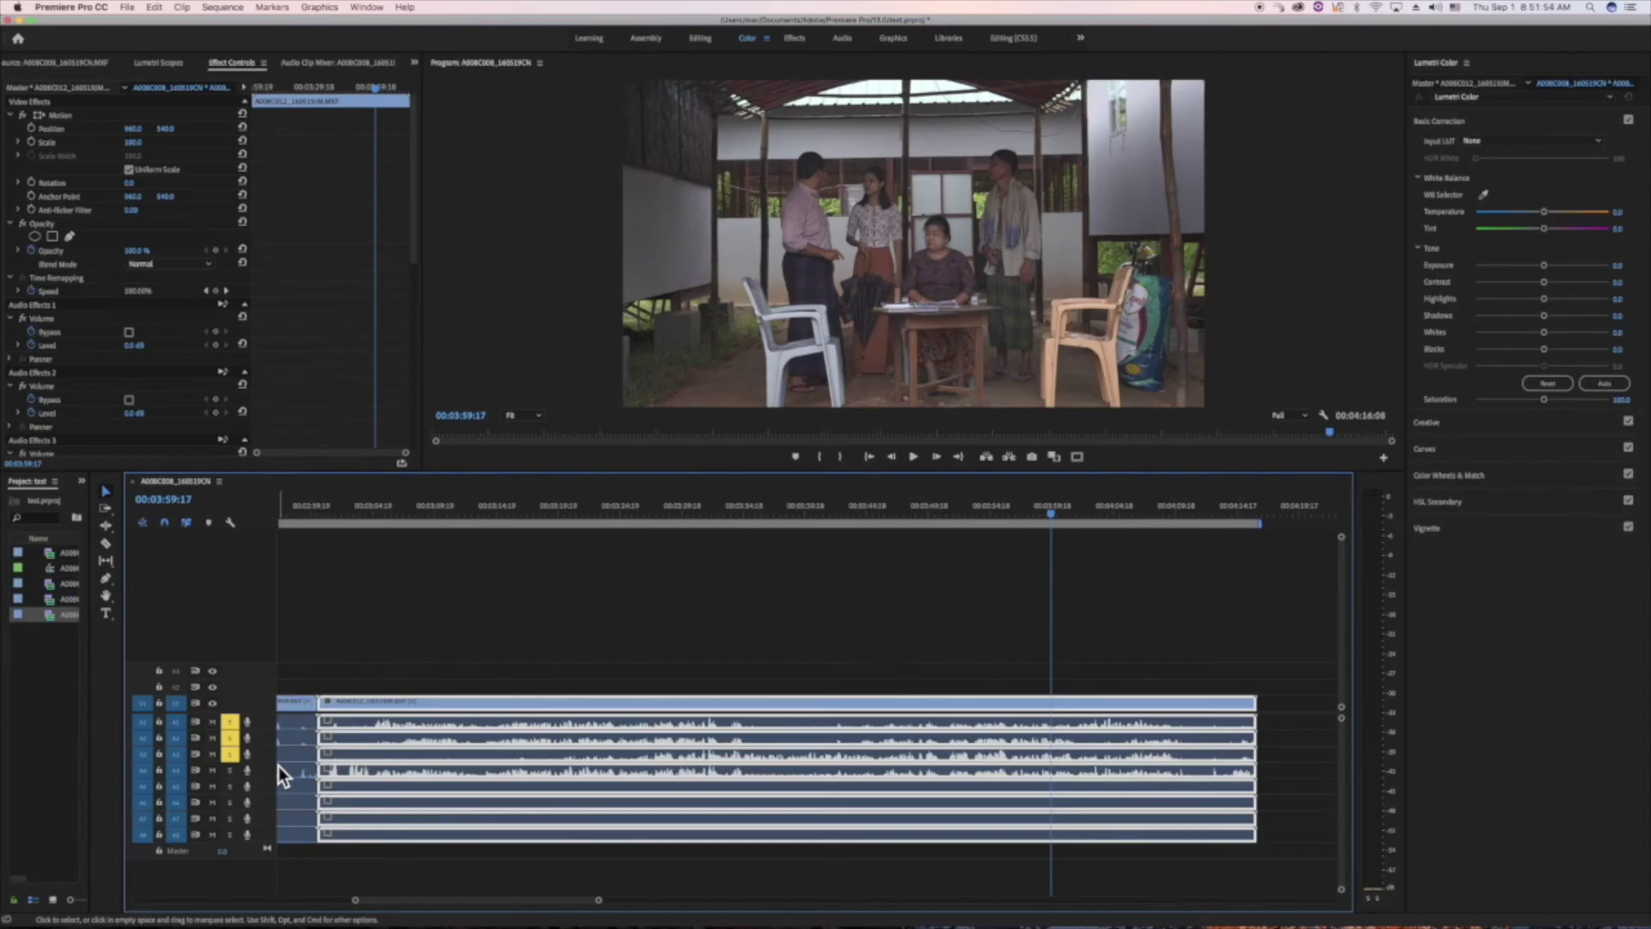
Step: Play the clip from 00:03:59:17 with audio tracks A1, A2 and A3 soloed, and clear the clip selection
{"action": "key", "text": "space"}
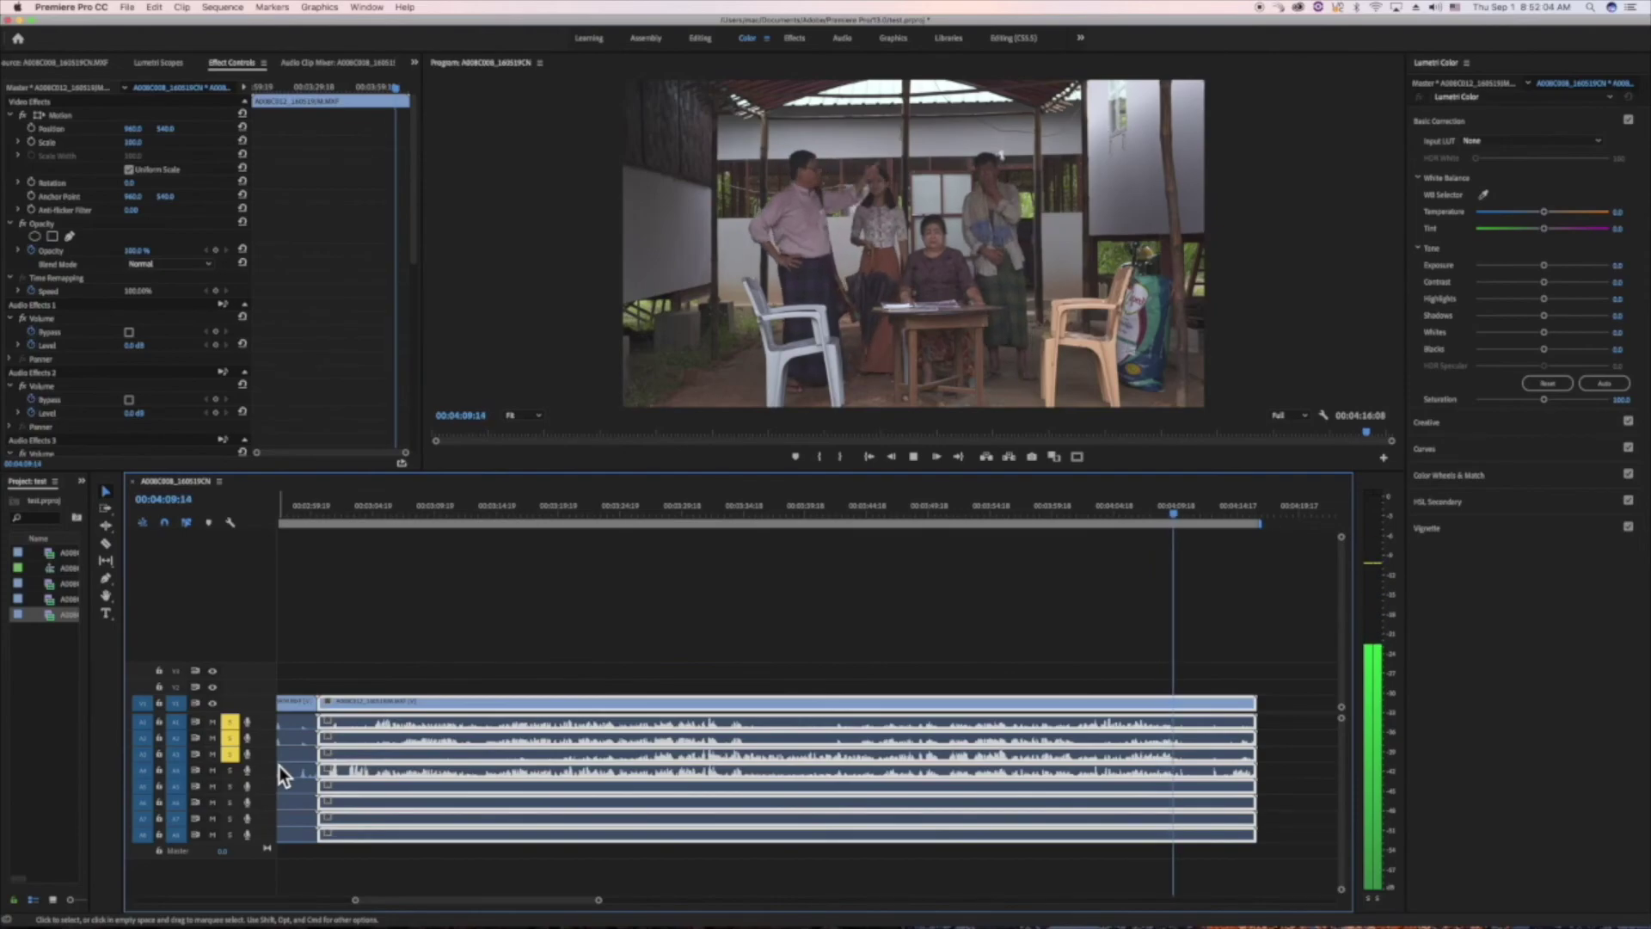
{"action": "key", "text": "space"}
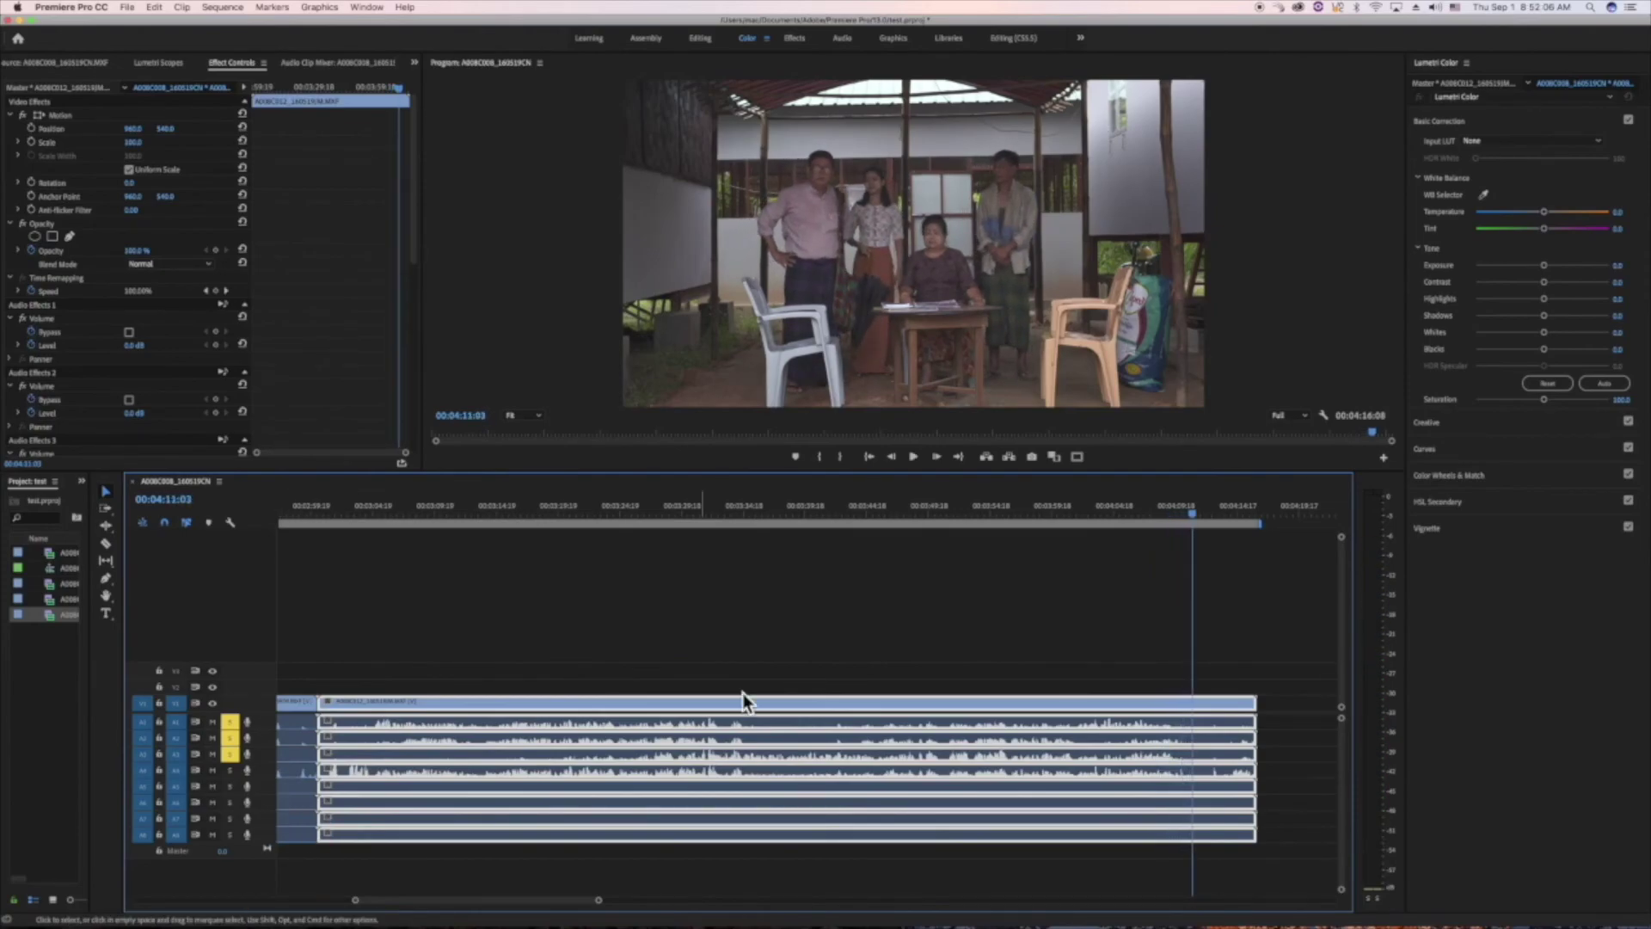
{"action": "left_click", "coordinate": [846, 595]}
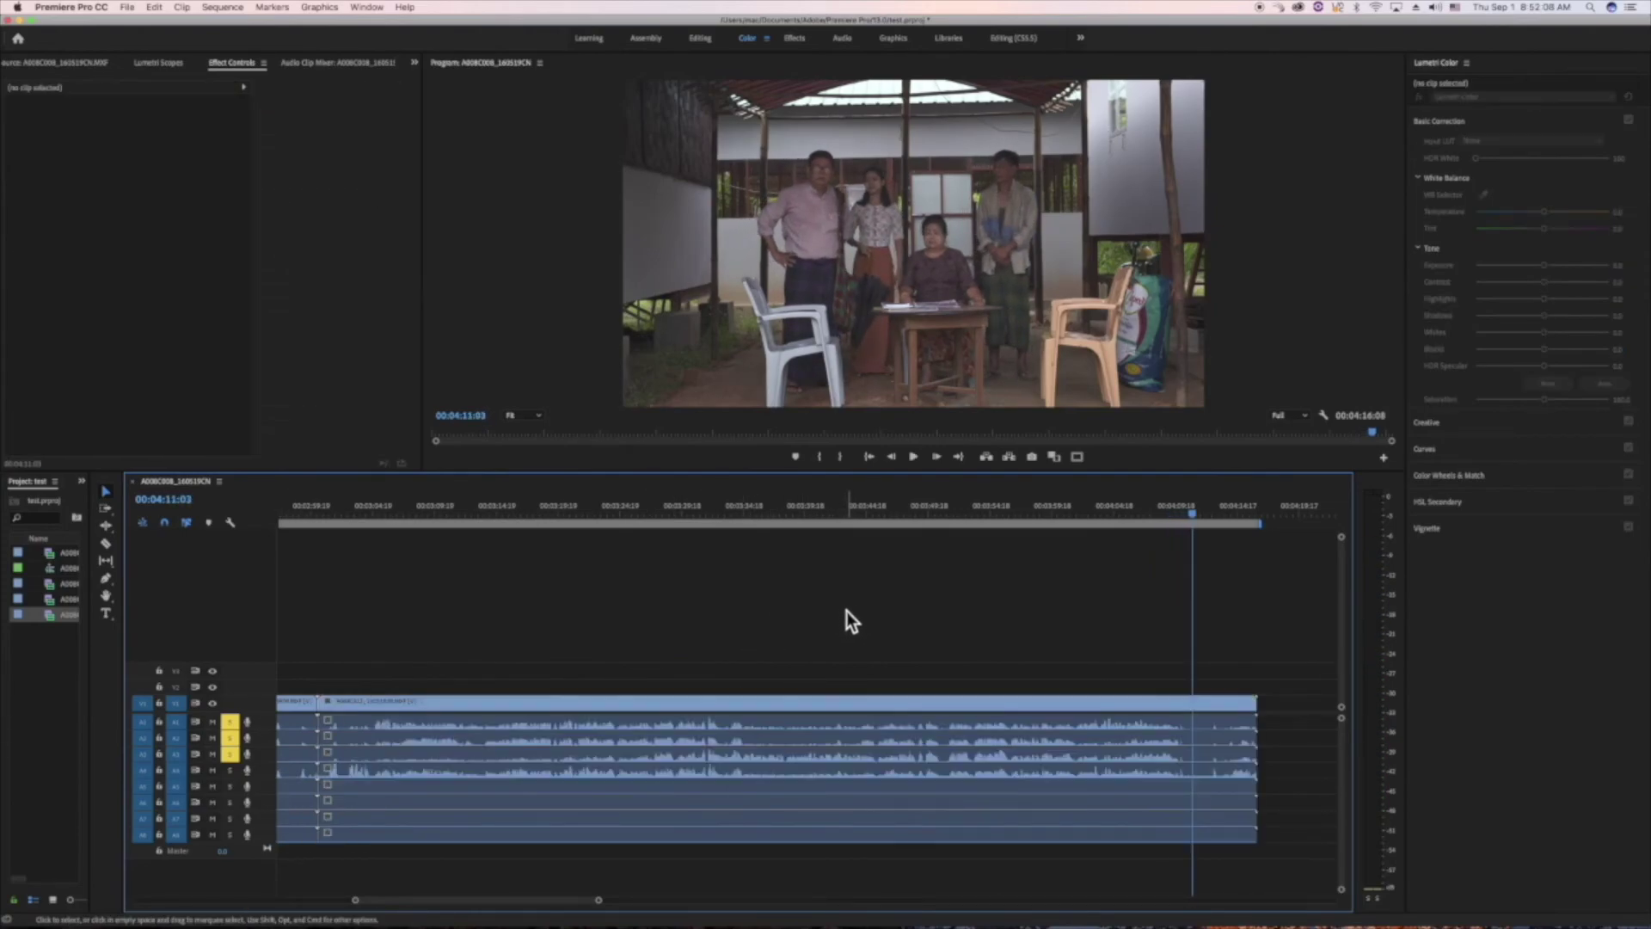
Step: Replay the A1 to A3 mix from 00:03:43:09 and again from about 00:03:39
{"action": "left_click", "coordinate": [835, 511]}
{"action": "left_click", "coordinate": [851, 512]}
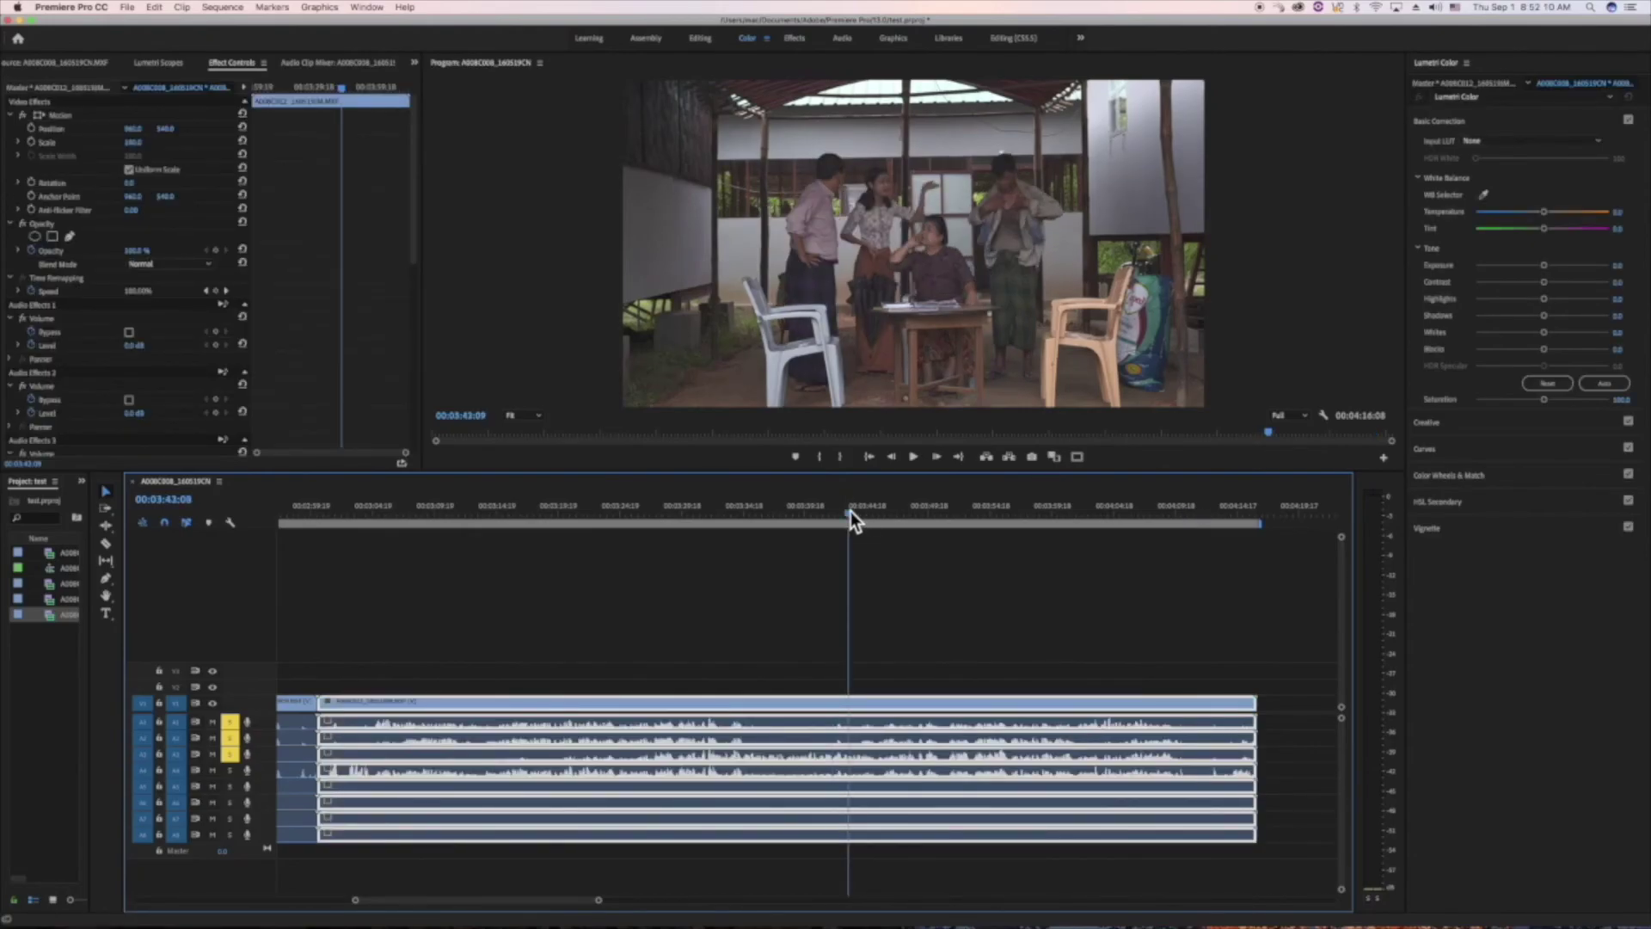
{"action": "key", "text": "space"}
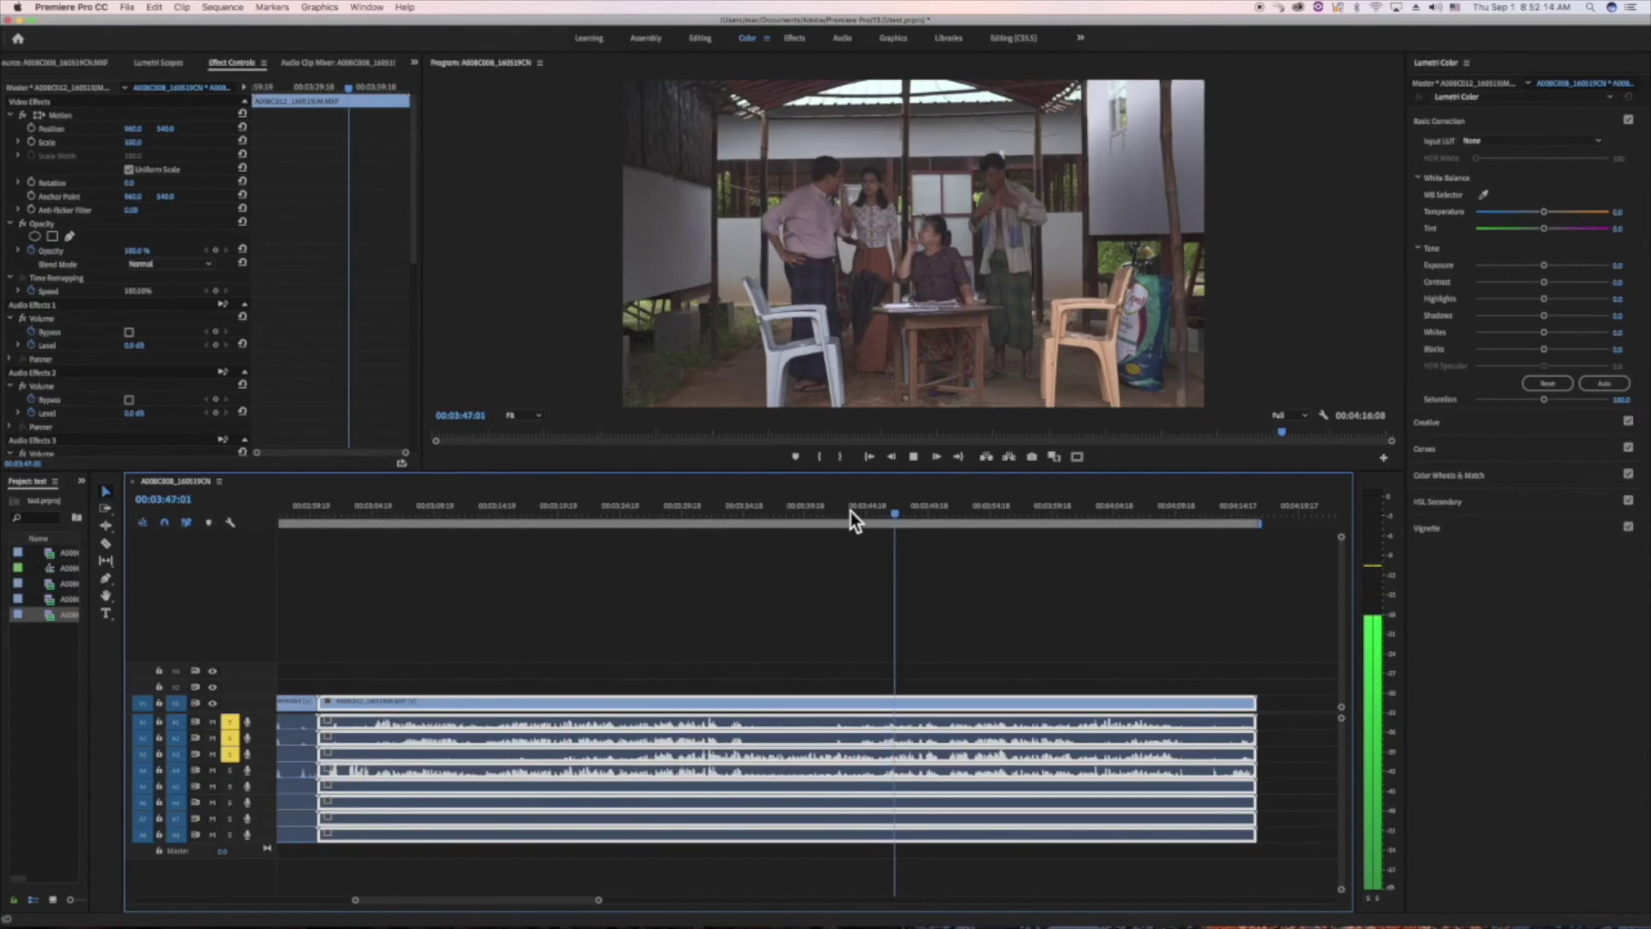
{"action": "key", "text": "space"}
{"action": "left_click", "coordinate": [795, 509]}
{"action": "key", "text": "space"}
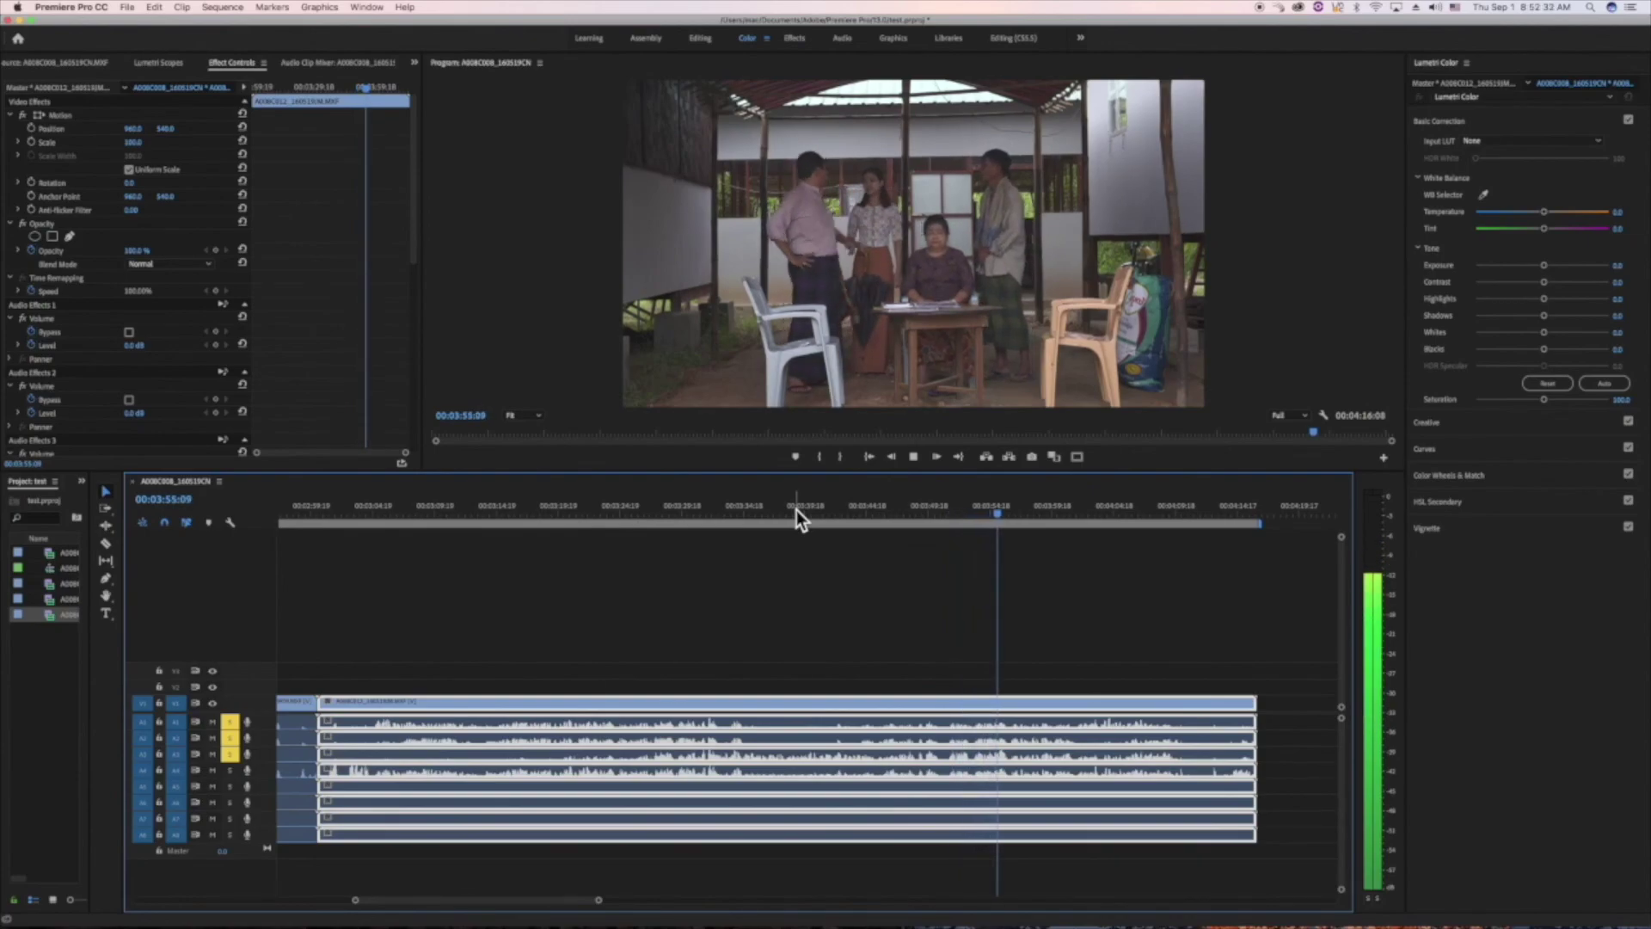
{"action": "key", "text": "space"}
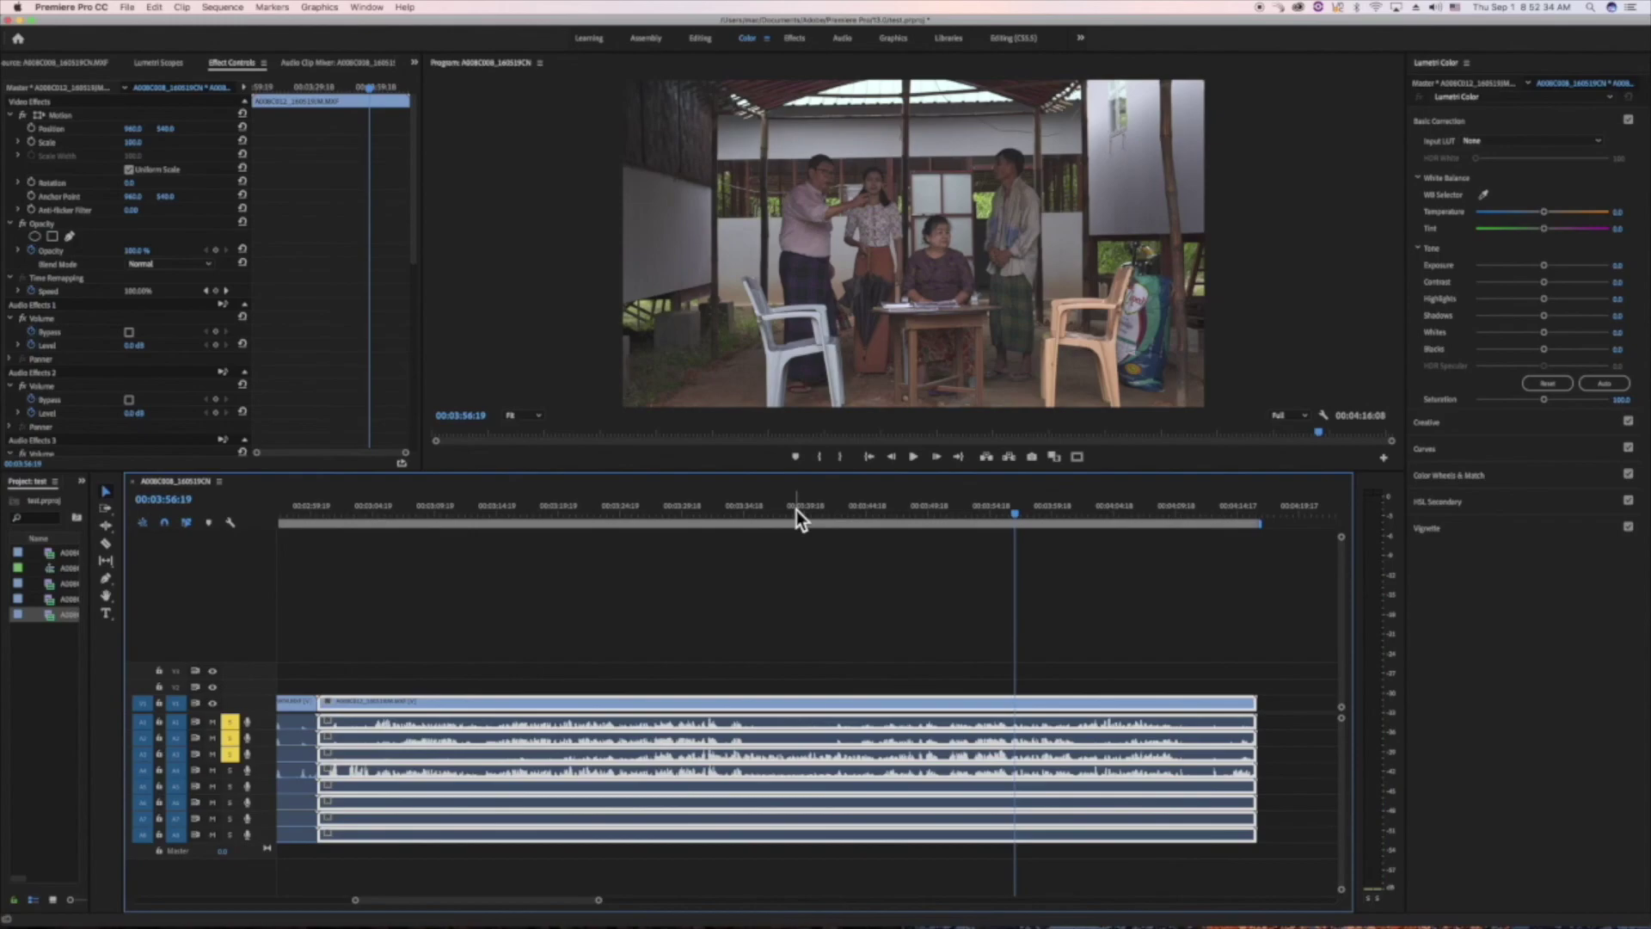